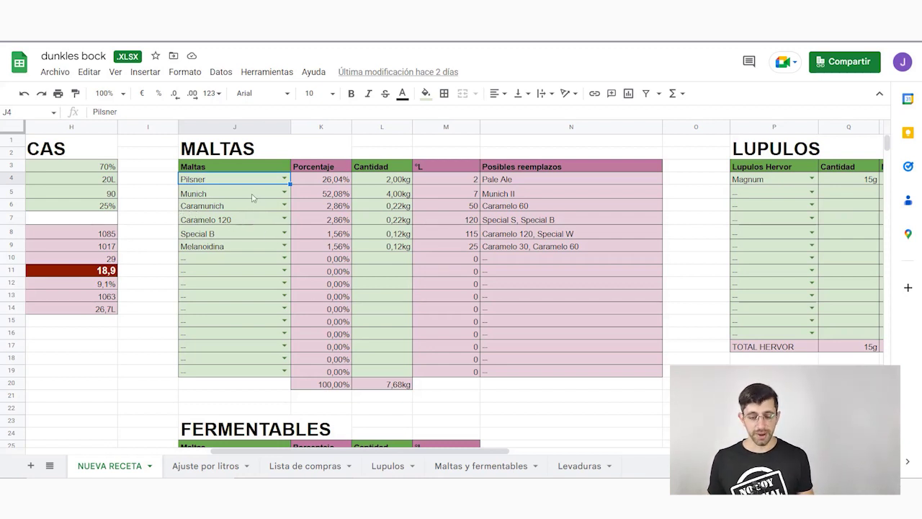
# Step: Replace the Caramunich malt in the MALTAS table with Caramelo 60 and check the recipe's Color (SRM)
pyautogui.moveTo(287, 449); pyautogui.dragTo(272, 449)
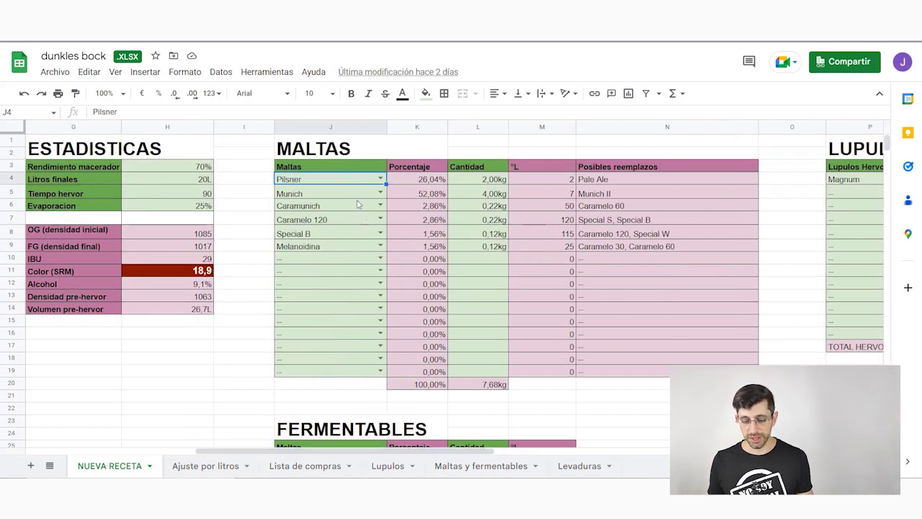
pyautogui.click(619, 207)
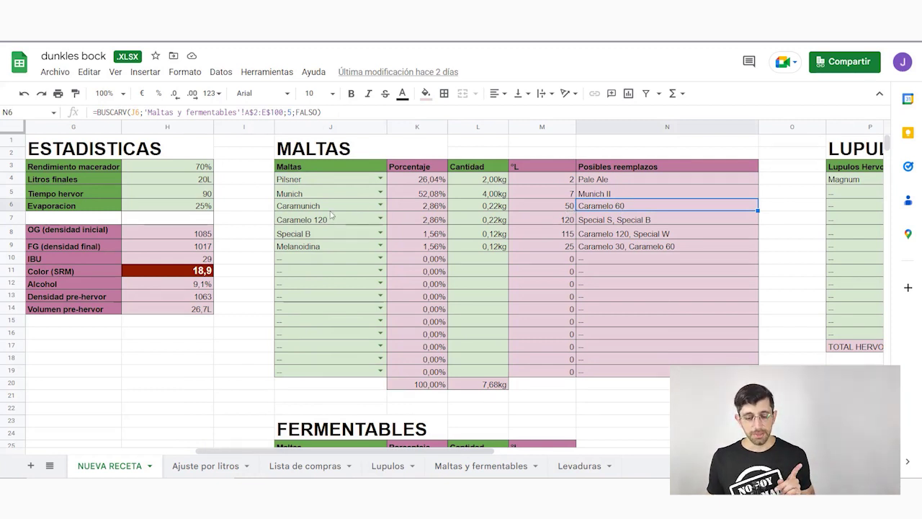
pyautogui.click(551, 209)
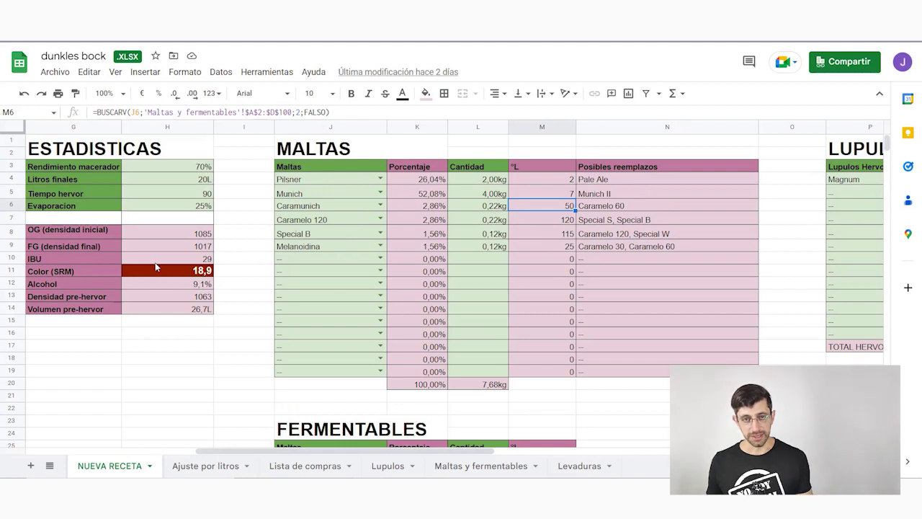
pyautogui.click(384, 206)
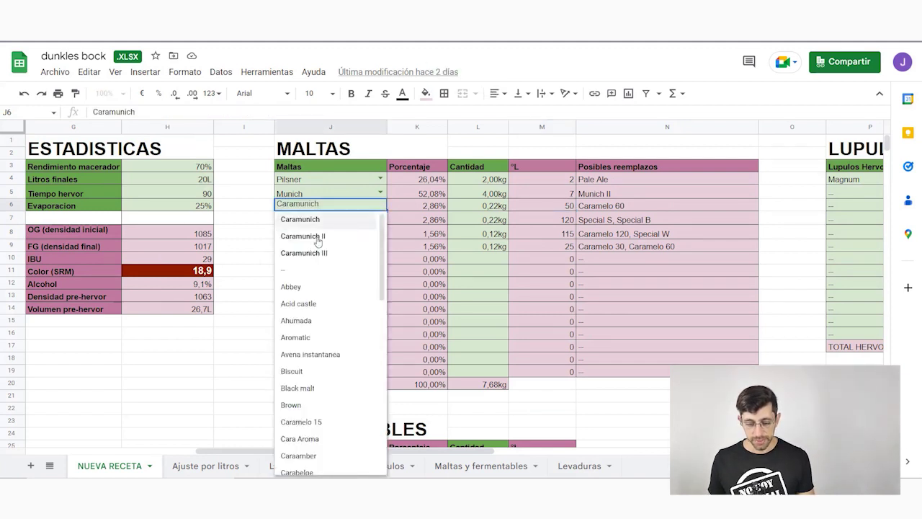
pyautogui.scroll(-5, 319, 238)
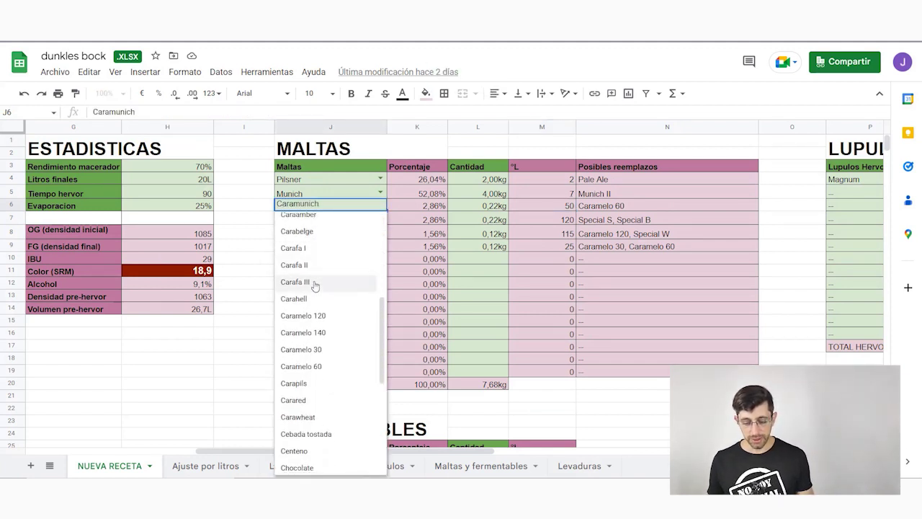
pyautogui.click(307, 369)
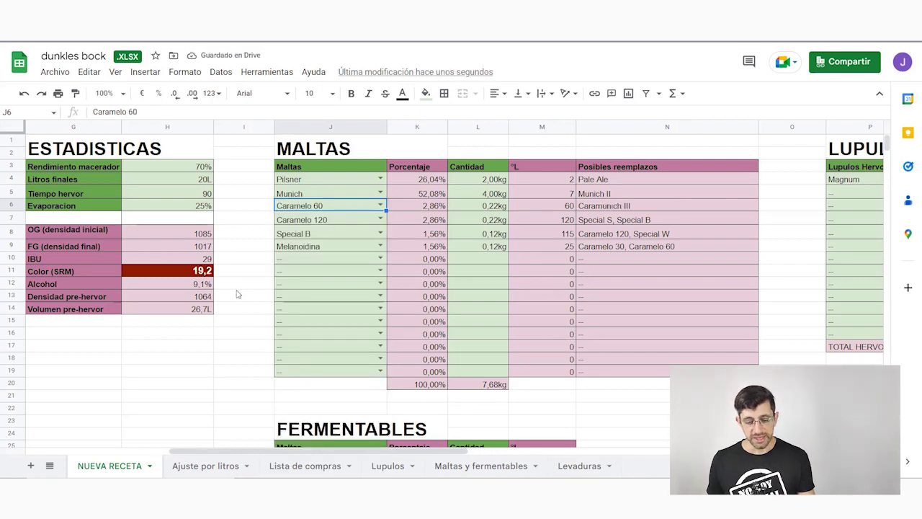
pyautogui.click(205, 274)
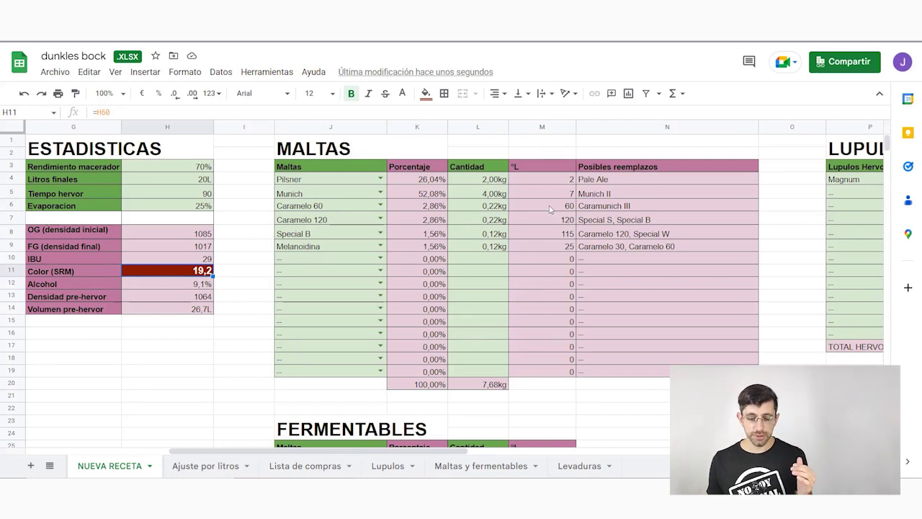
# Step: Set the Caramelo 60 quantity in the MALTAS table to 0,200 kg
pyautogui.click(497, 207)
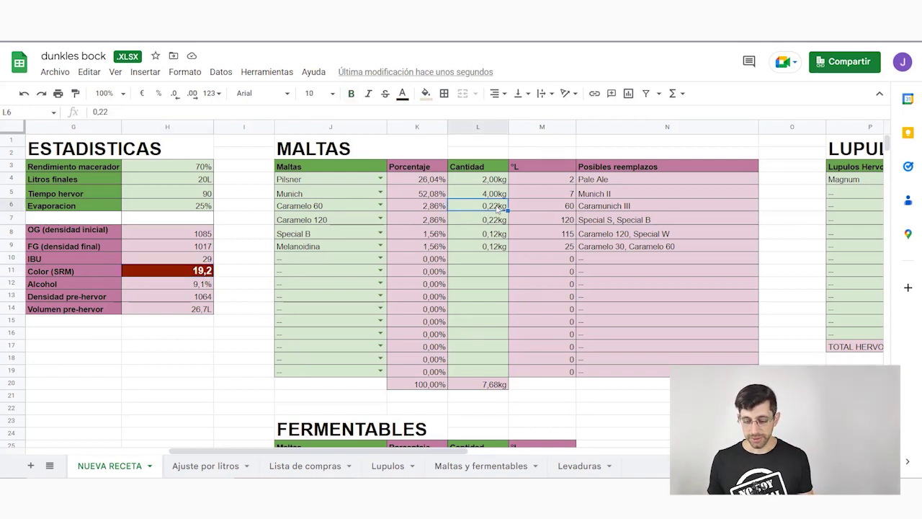
pyautogui.doubleClick(497, 207)
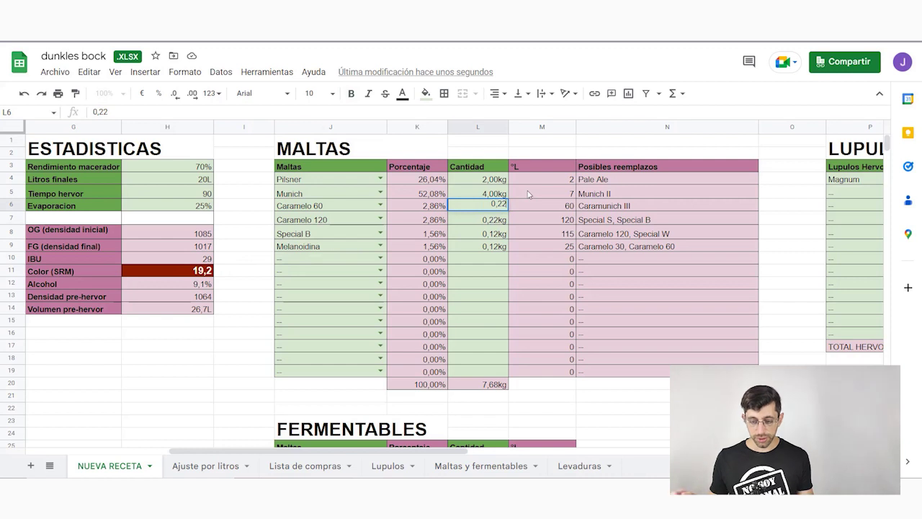
pyautogui.press('BackSpace')
pyautogui.write('00')
pyautogui.press('Return')
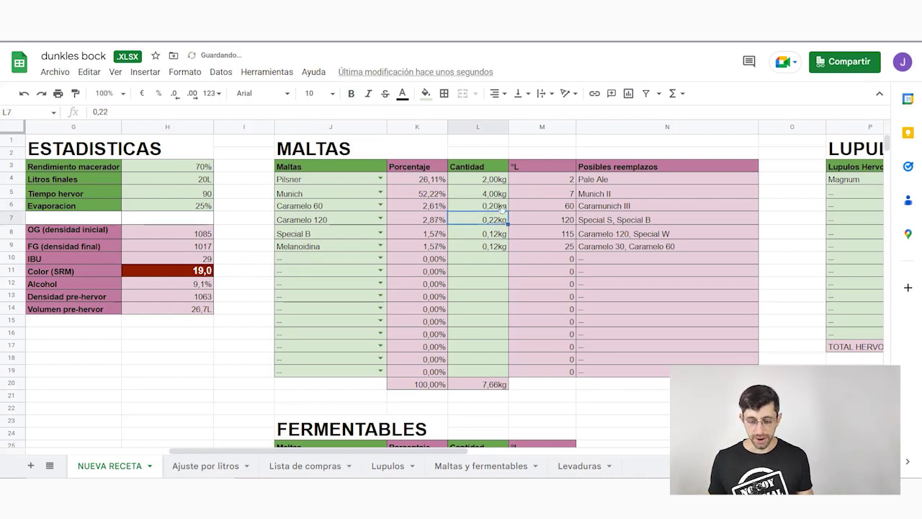
# Step: Lower the Caramelo 60 quantity to 0,190 kg
pyautogui.click(495, 207)
pyautogui.doubleClick(495, 206)
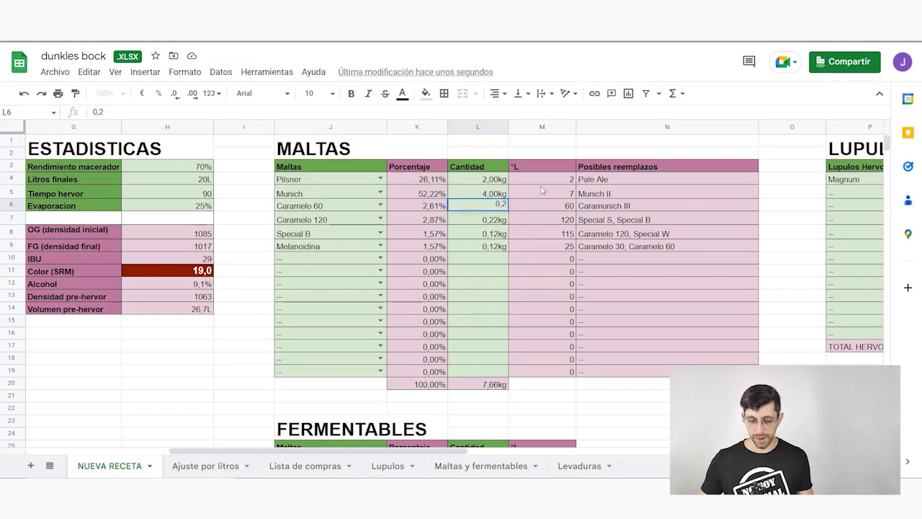
pyautogui.press('BackSpace')
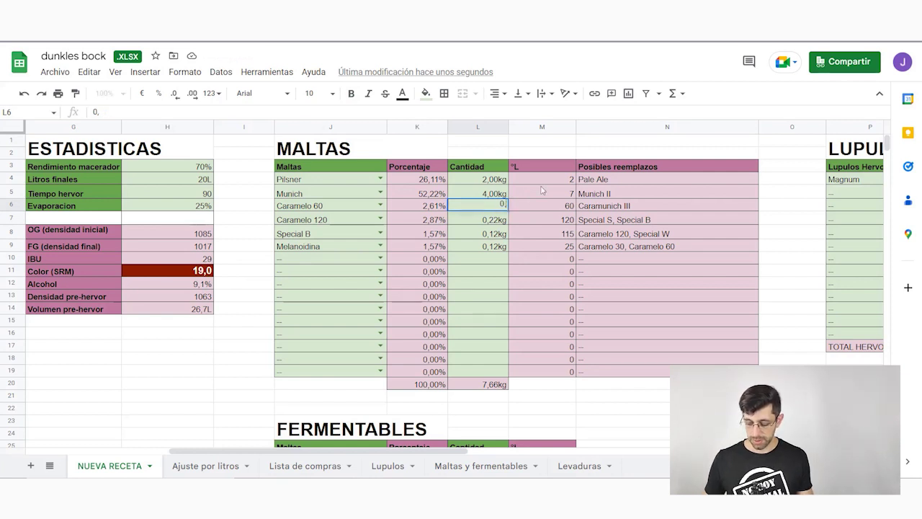
pyautogui.write('190')
pyautogui.press('Return')
# Step: Lower the Caramelo 60 quantity to 0,18 kg
pyautogui.click(498, 205)
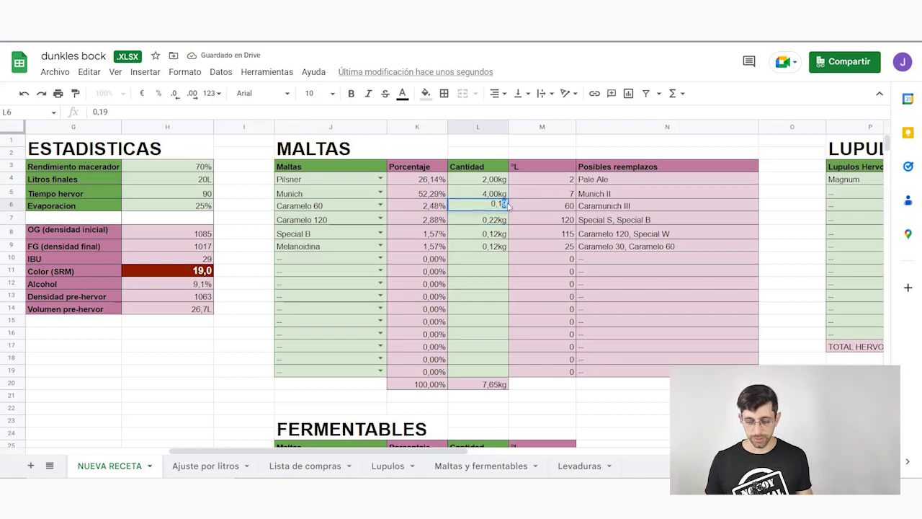
pyautogui.write('8')
pyautogui.press('Return')
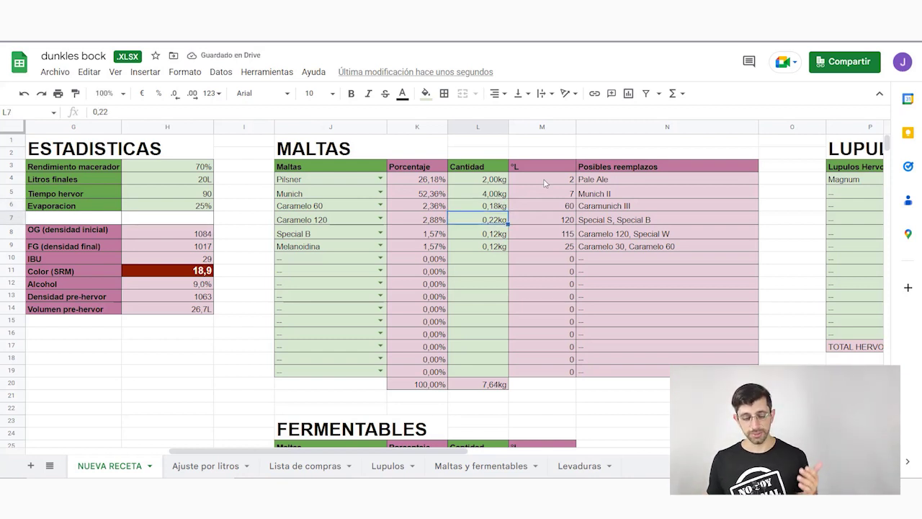
# Step: Set the Munich malt quantity to 4,03 kg
pyautogui.click(496, 195)
pyautogui.write('4,')
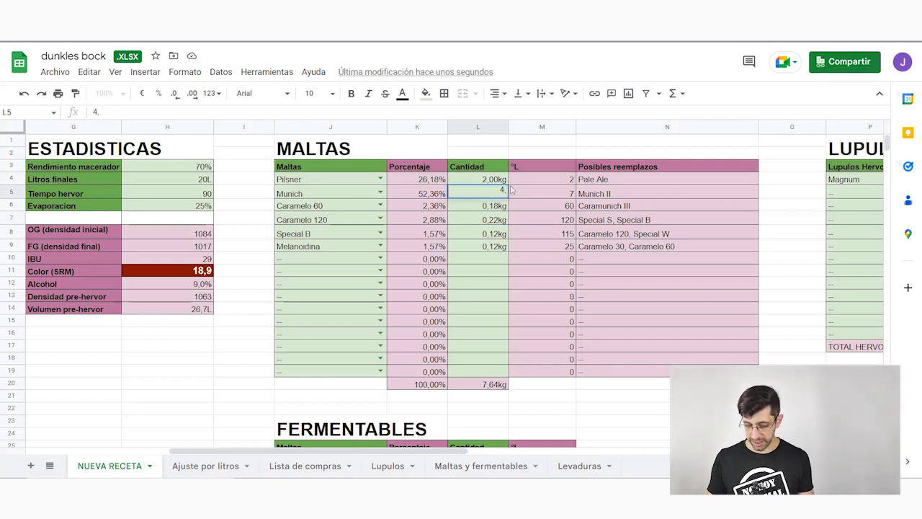
pyautogui.write('0')
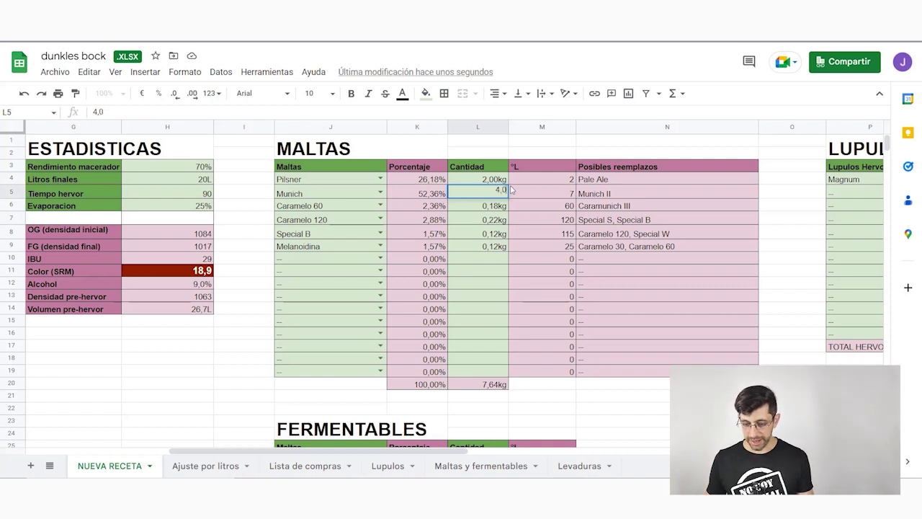
pyautogui.write('3')
pyautogui.press('Return')
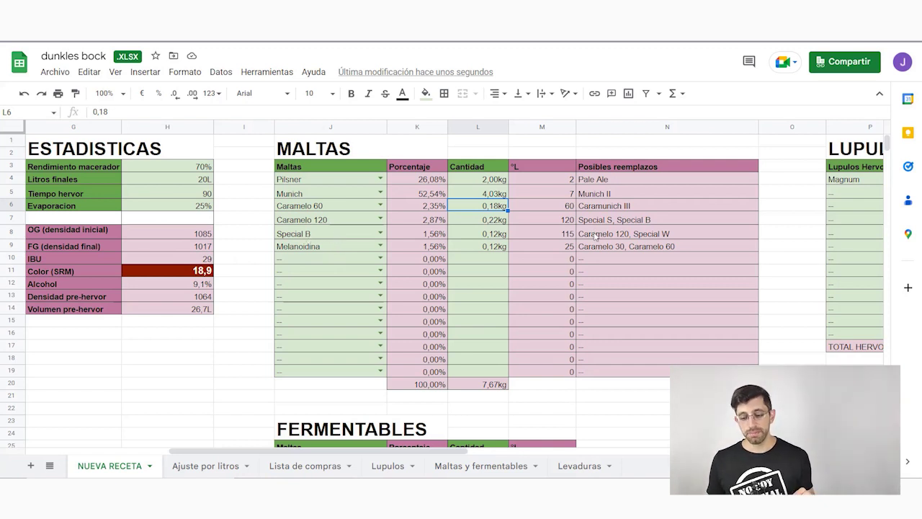
# Step: Check the possible replacements for Special B and set the Caramelo 120 quantity to 0,34 kg
pyautogui.click(665, 235)
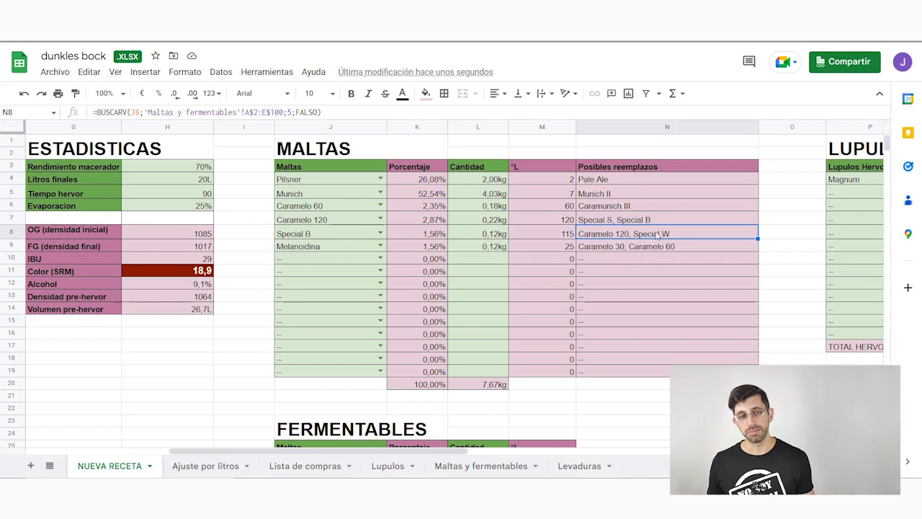
pyautogui.click(604, 236)
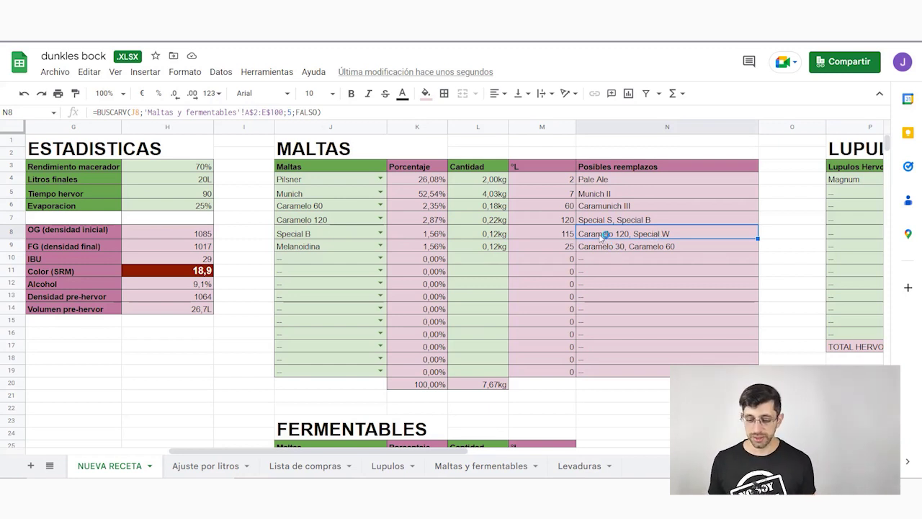
pyautogui.click(316, 224)
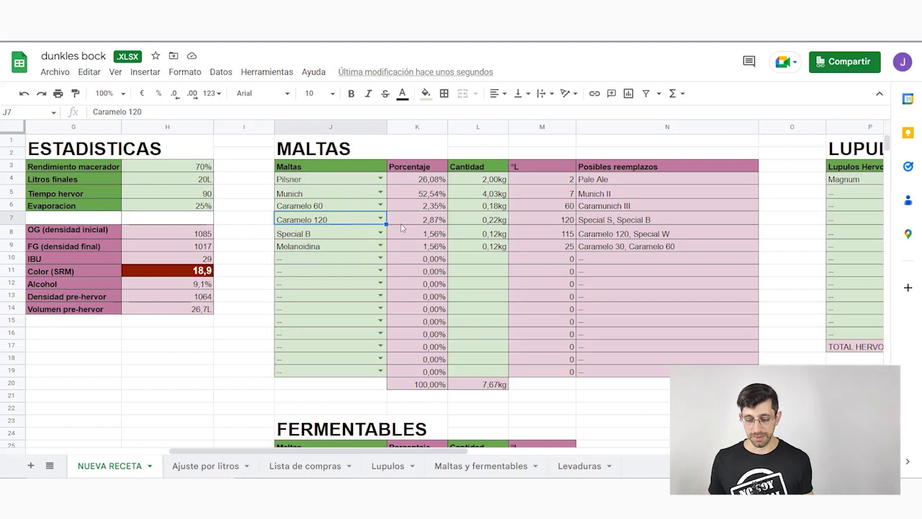
pyautogui.click(500, 237)
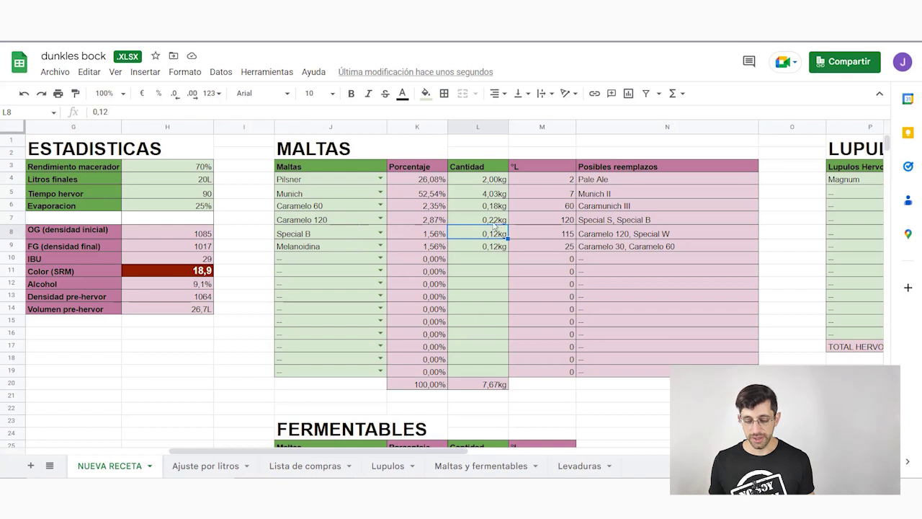
pyautogui.doubleClick(494, 221)
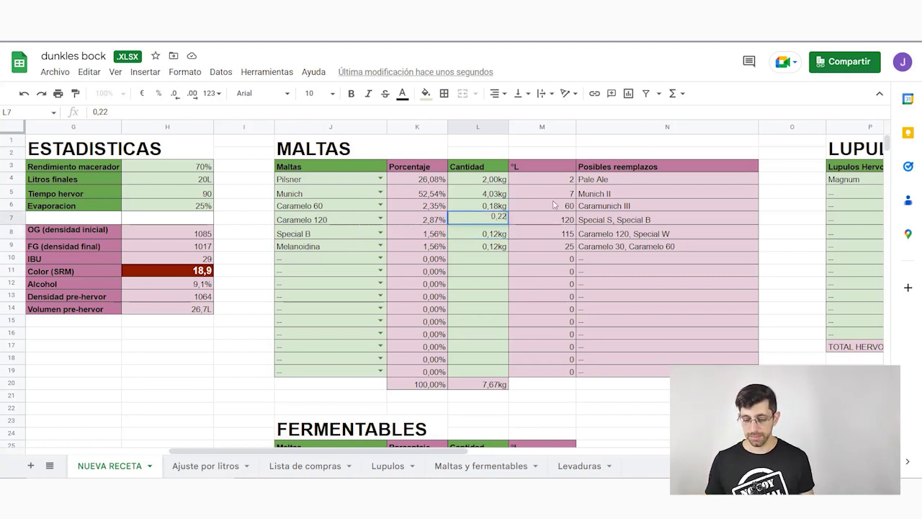
pyautogui.press('BackSpace')
pyautogui.press('BackSpace')
pyautogui.write('34')
pyautogui.press('Return')
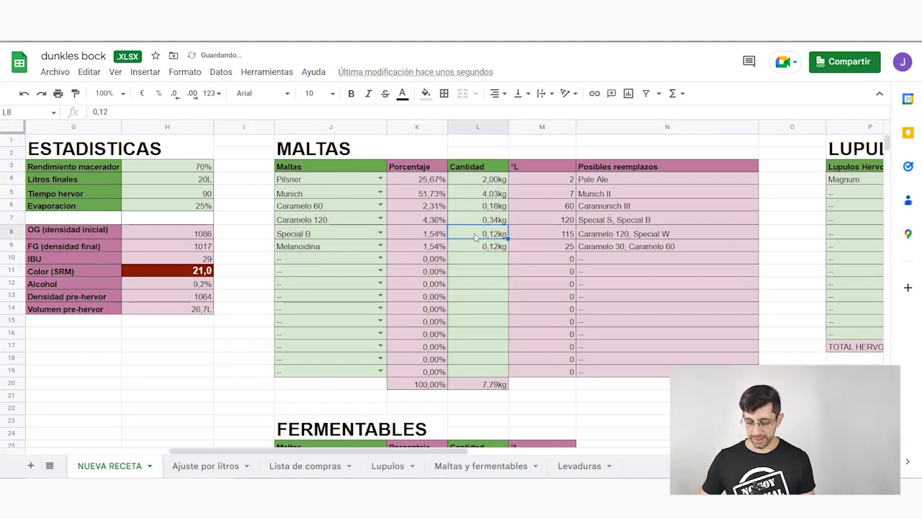
# Step: Clear the Special B quantity, set its malt entry to the blank dash option, and check the OG and Color (SRM)
pyautogui.press('Delete')
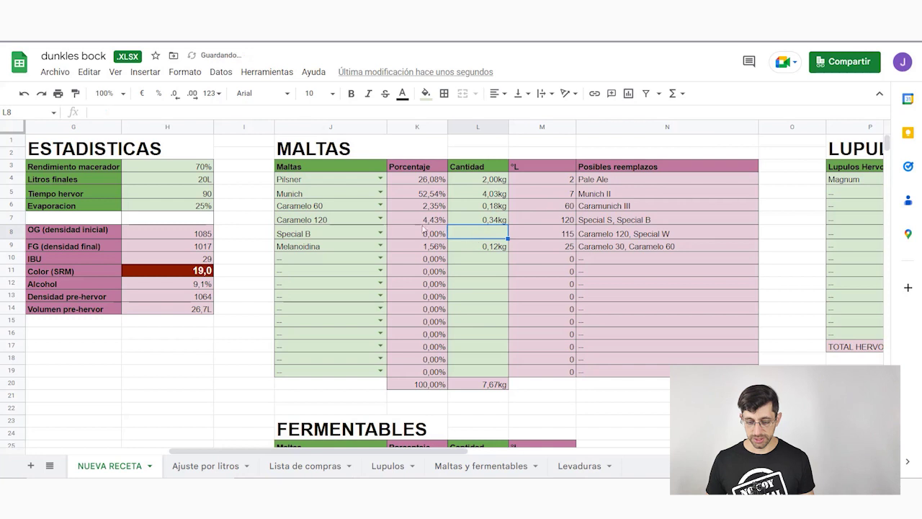
pyautogui.click(380, 233)
pyautogui.click(319, 264)
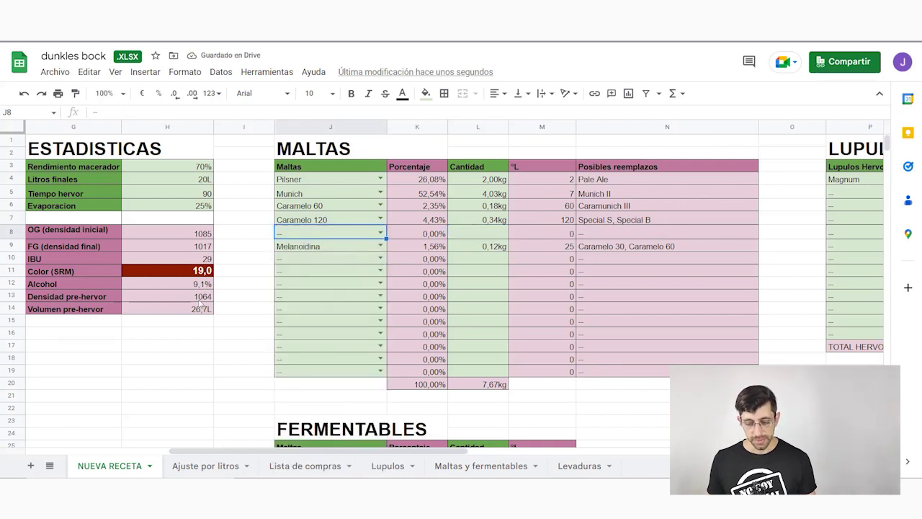
pyautogui.click(206, 235)
pyautogui.click(199, 272)
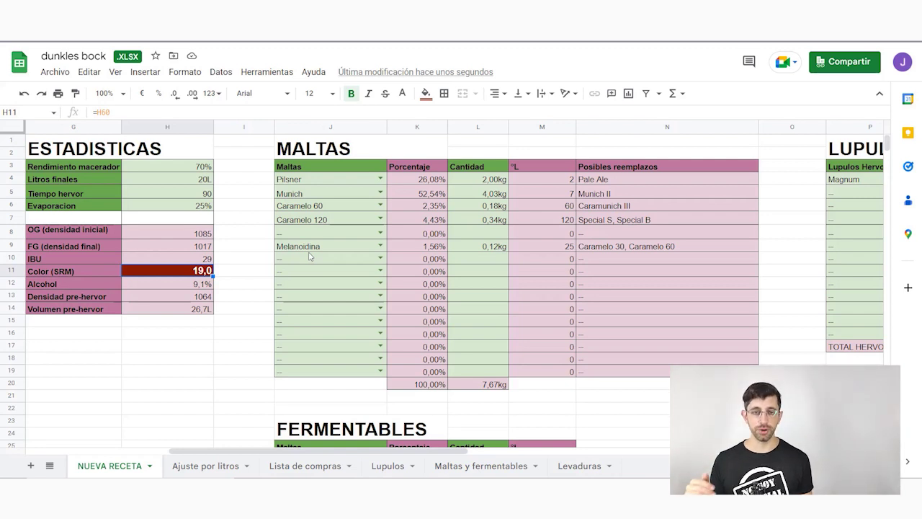
# Step: Set the Caramelo 120 quantity to 0,320 kg
pyautogui.click(500, 220)
pyautogui.doubleClick(500, 220)
pyautogui.moveTo(502, 218); pyautogui.dragTo(510, 223)
pyautogui.write('20')
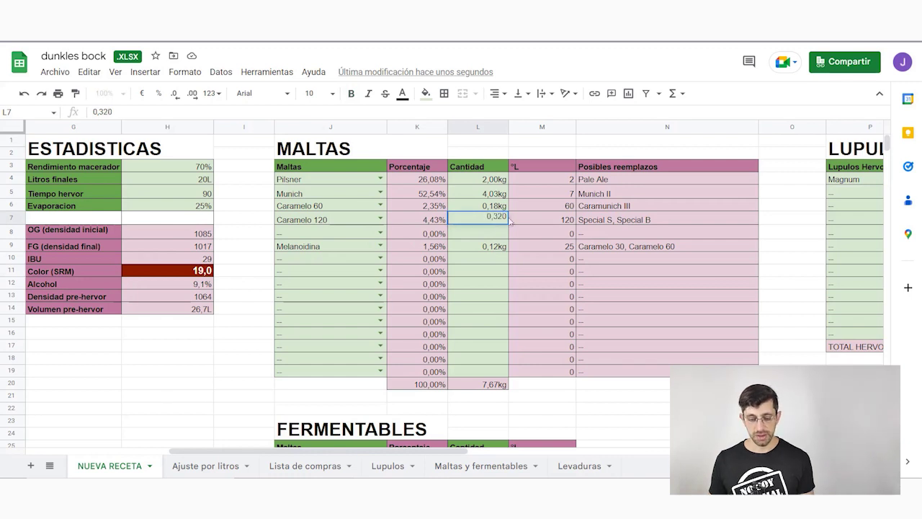
pyautogui.press('Return')
# Step: Adjust the Caramelo 120 quantity to 0,335 kg
pyautogui.doubleClick(505, 220)
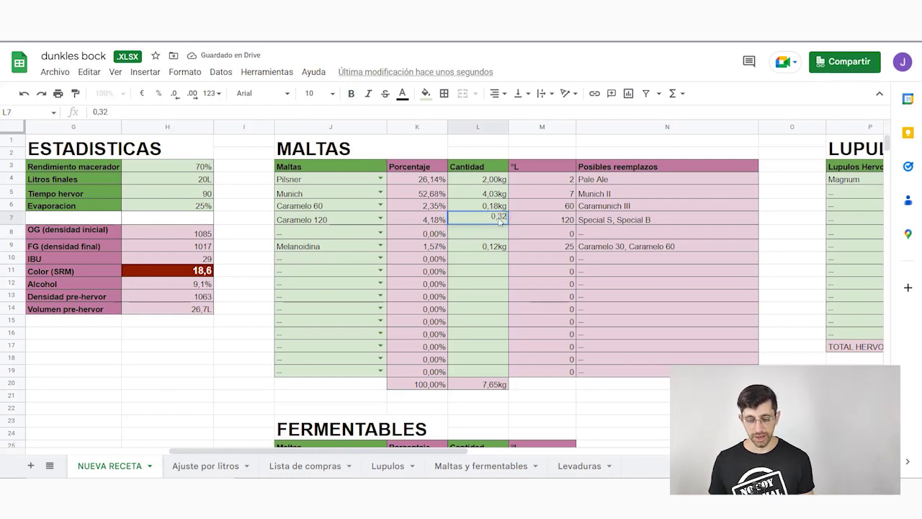
pyautogui.moveTo(500, 217); pyautogui.dragTo(507, 218)
pyautogui.write('3')
pyautogui.press('Return')
pyautogui.doubleClick(502, 218)
pyautogui.write('5')
pyautogui.press('Return')
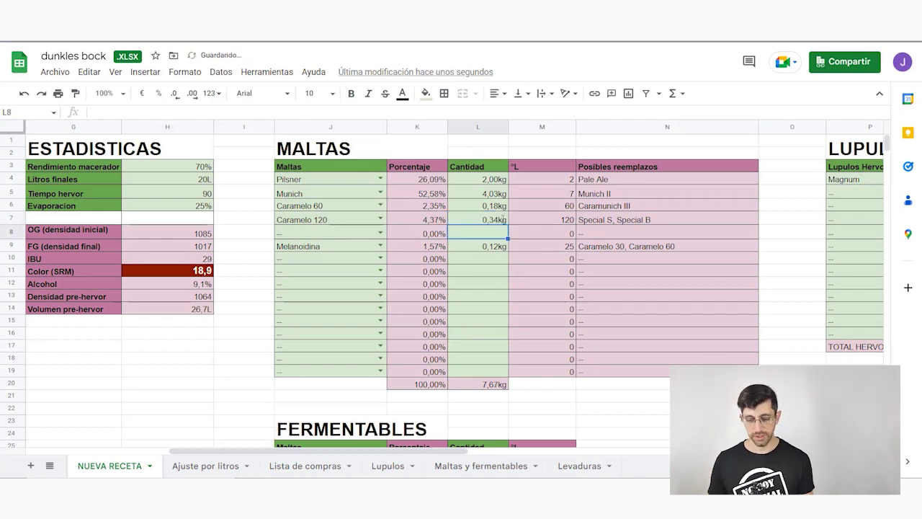
# Step: Examine the exact, unrounded quantity stored for Caramelo 120 without changing it
pyautogui.click(503, 220)
pyautogui.doubleClick(497, 220)
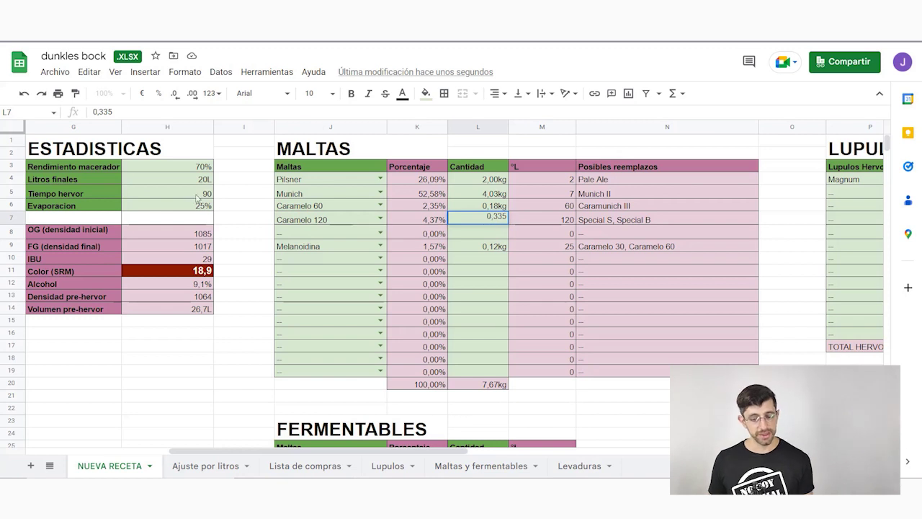
pyautogui.press('Return')
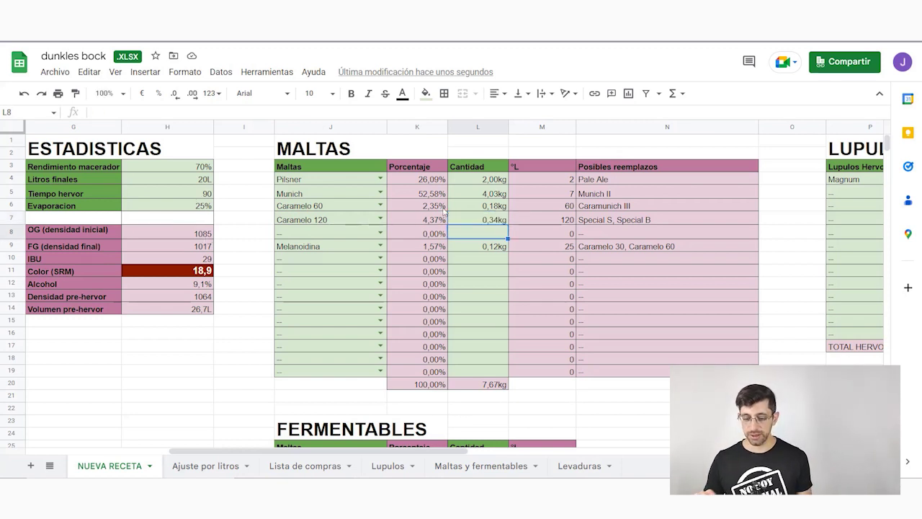
pyautogui.press('Up')
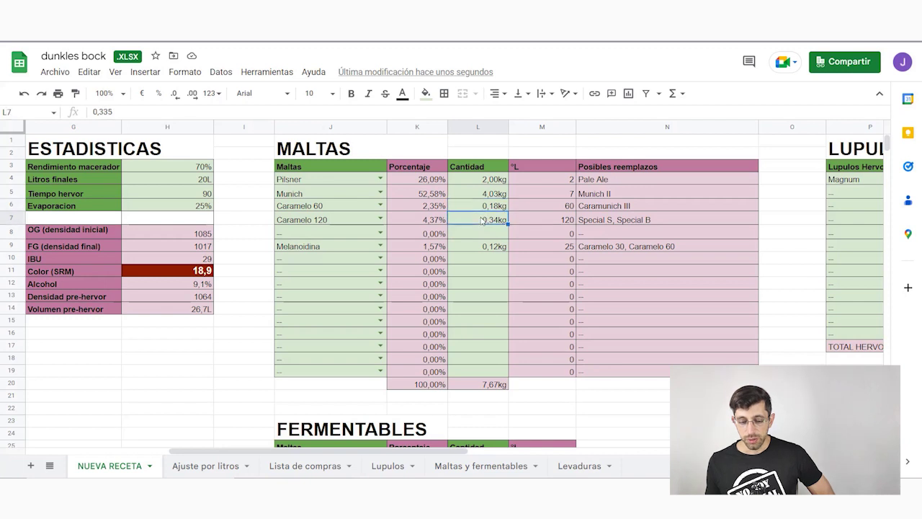
pyautogui.moveTo(113, 112); pyautogui.dragTo(70, 112)
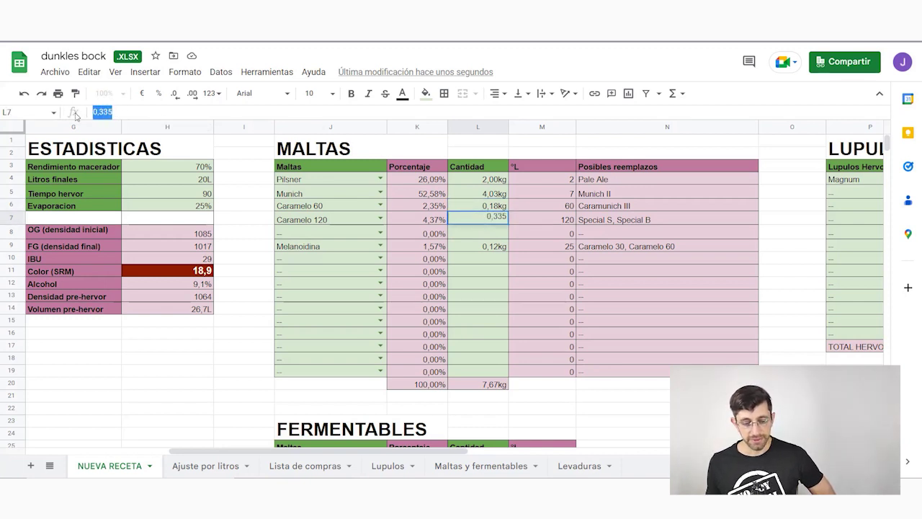
pyautogui.click(502, 230)
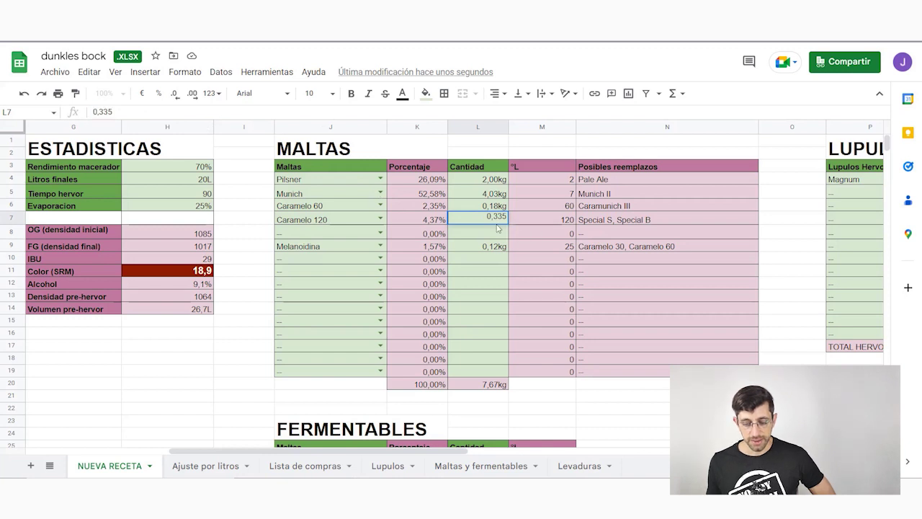
pyautogui.click(481, 222)
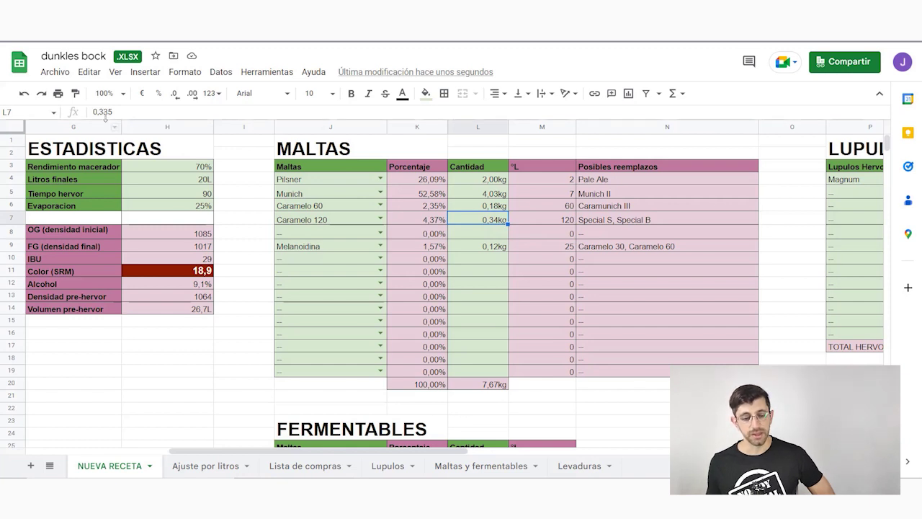
# Step: Replace the dry yeast in the LEVADURA table with Diamond (Lallemand) and check its Atenuacion
pyautogui.click(489, 235)
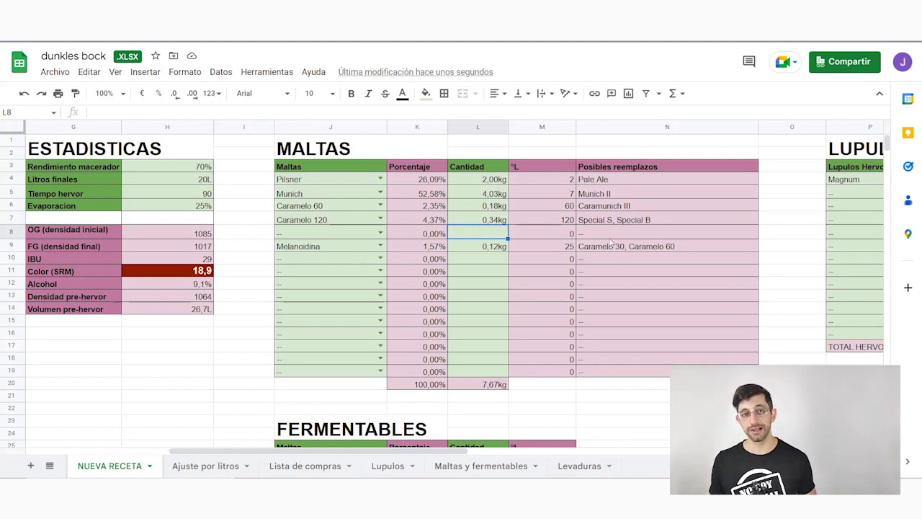
pyautogui.scroll(-5, 611, 242)
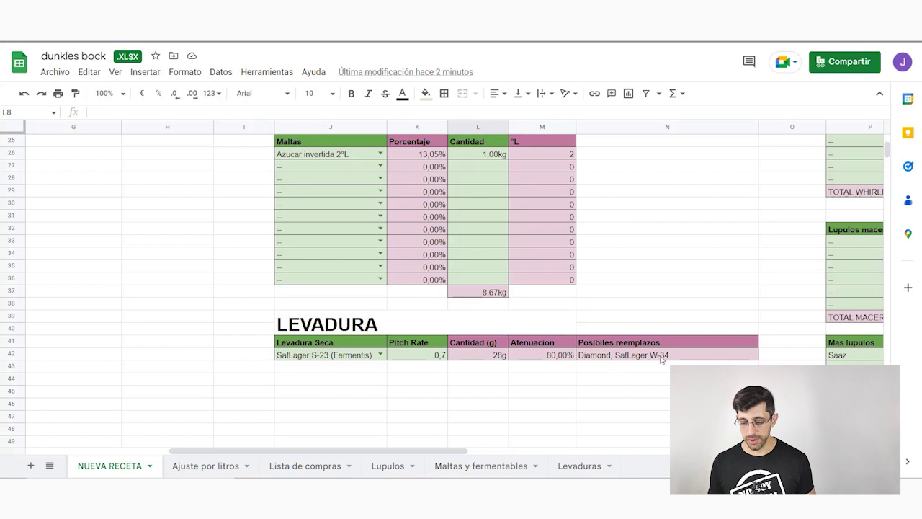
pyautogui.click(602, 357)
pyautogui.click(380, 355)
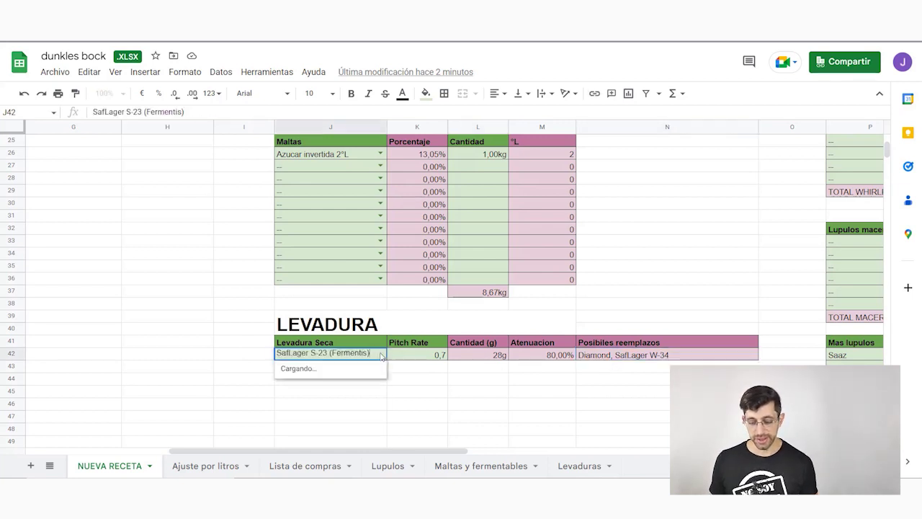
pyautogui.click(355, 355)
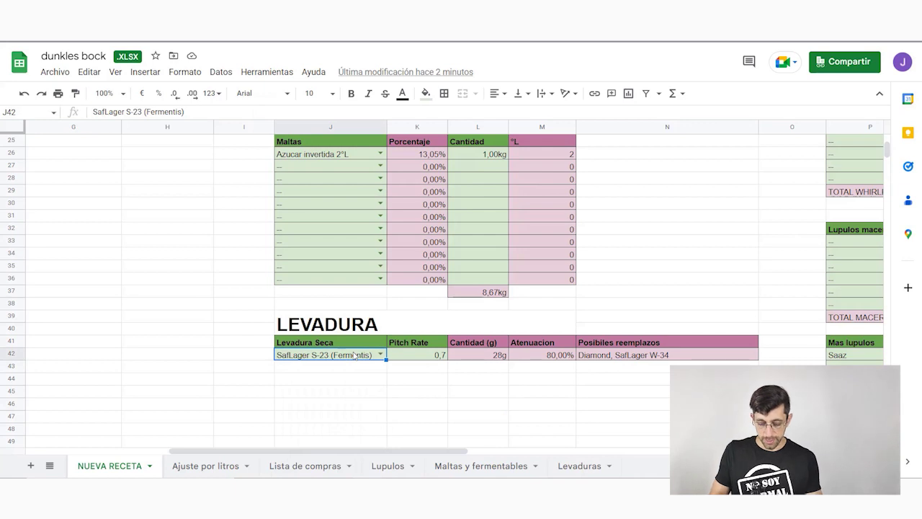
pyautogui.write('diam')
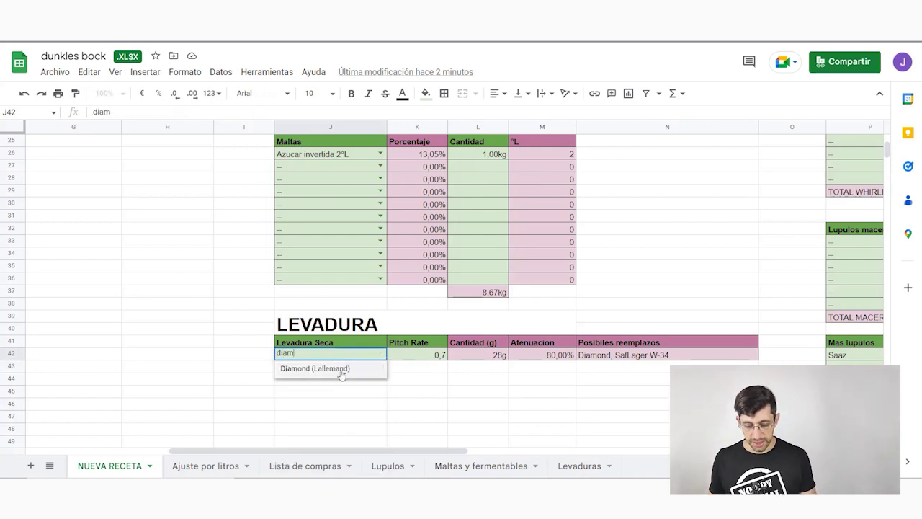
pyautogui.click(315, 370)
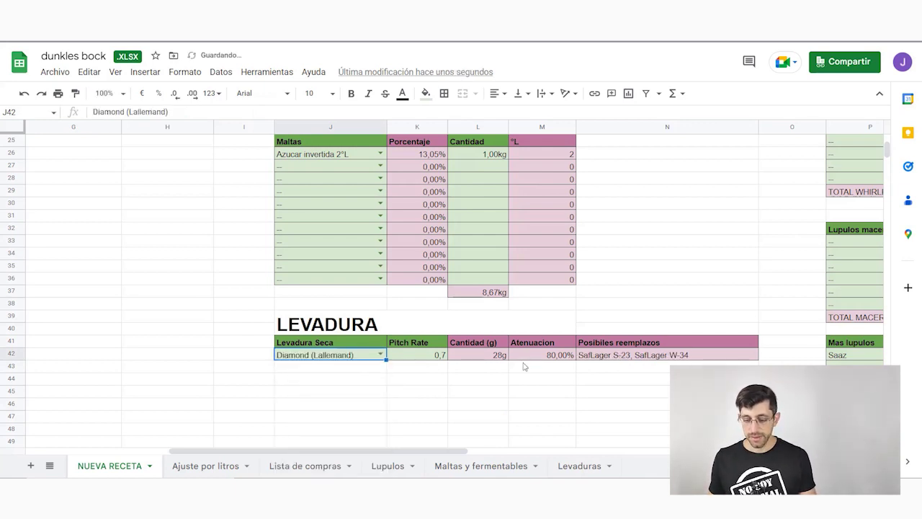
pyautogui.click(559, 355)
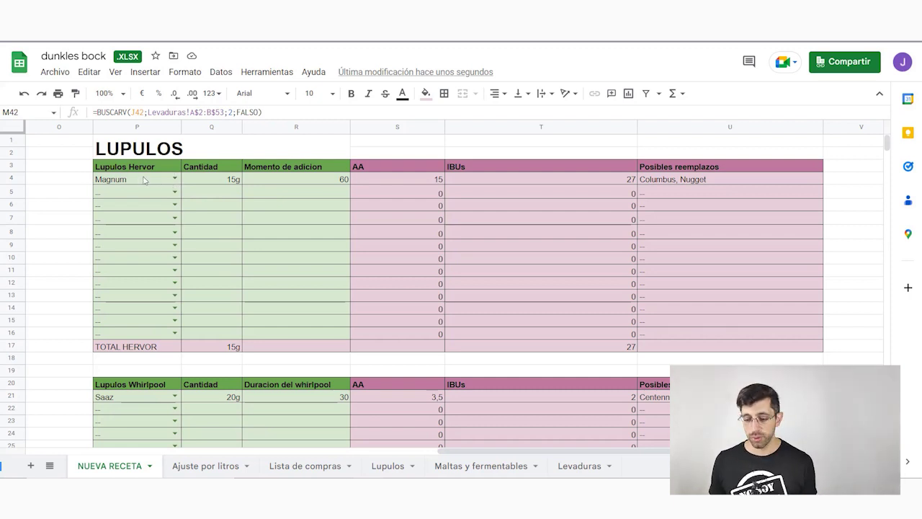
# Step: Check the possible replacements, IBUs and AA of the Magnum boil hop, and replace it with Nugget
pyautogui.click(670, 182)
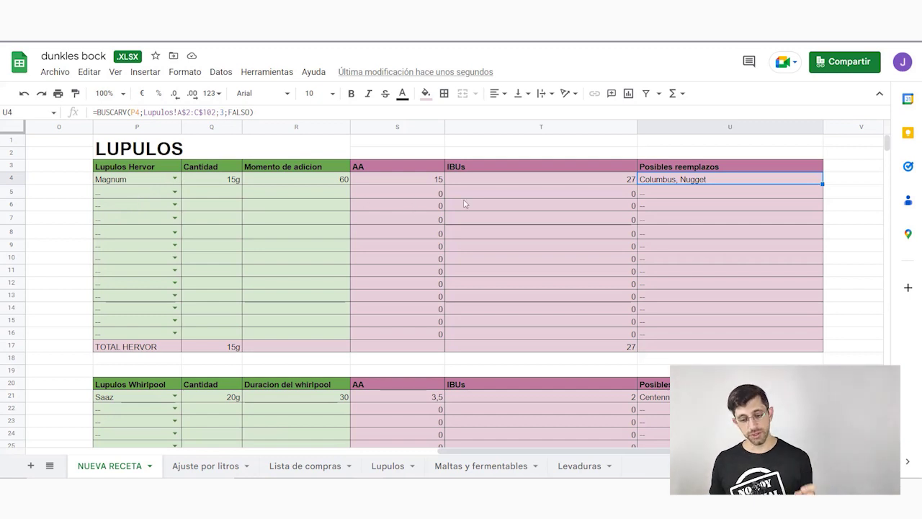
pyautogui.keyDown('shift'); pyautogui.click(570, 189); pyautogui.keyUp('shift')
pyautogui.click(570, 184)
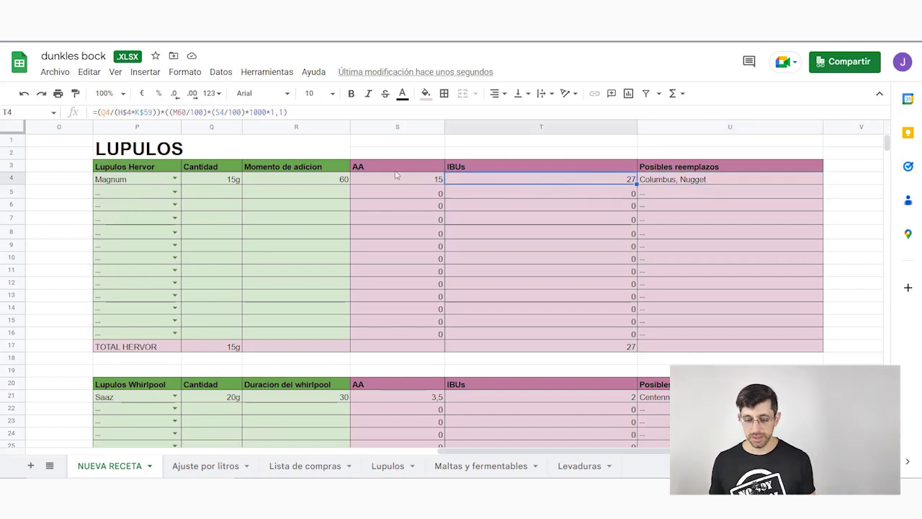
pyautogui.click(382, 179)
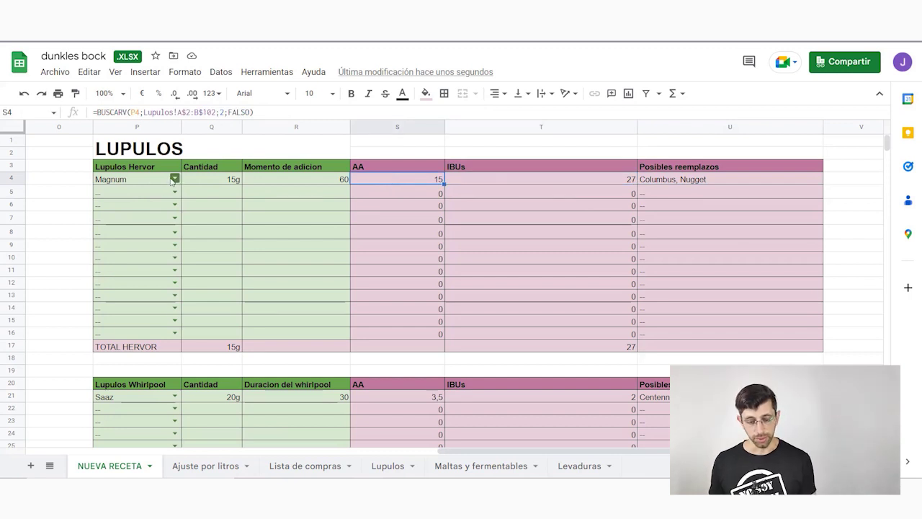
pyautogui.click(140, 181)
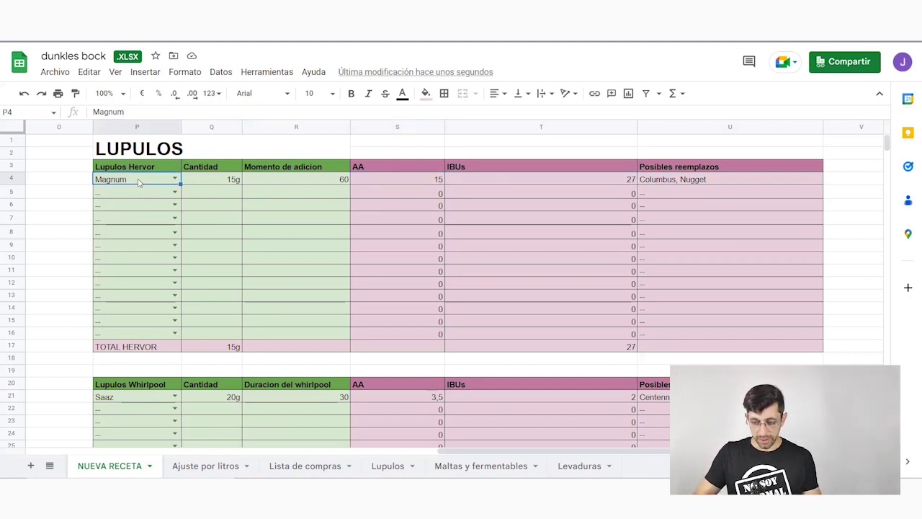
pyautogui.write('nug')
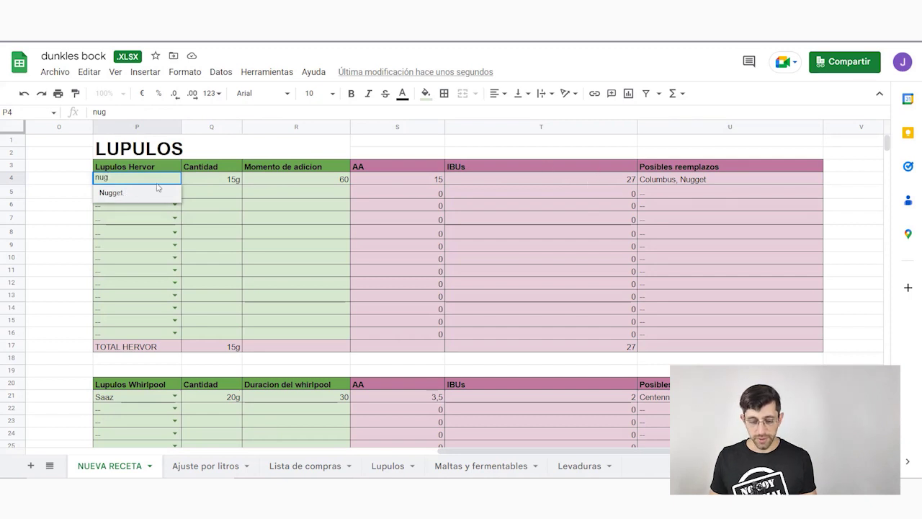
pyautogui.click(125, 193)
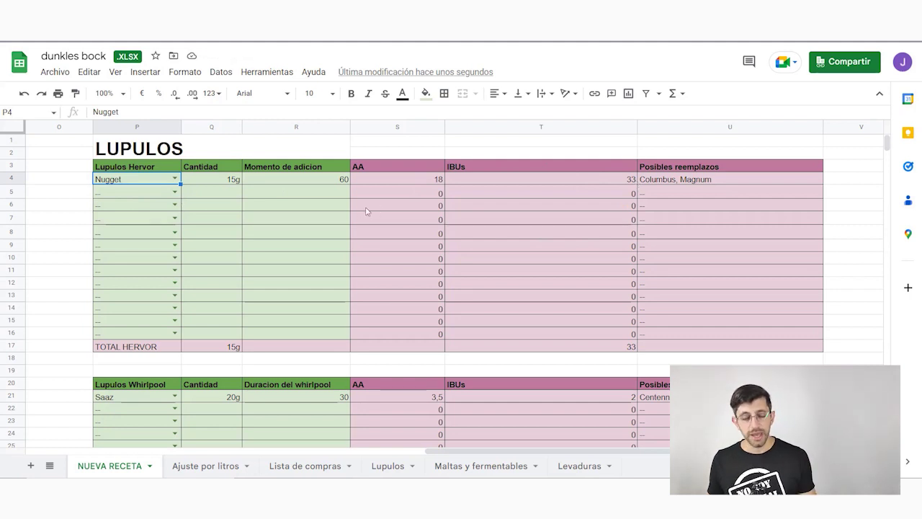
# Step: Check the AA and IBUs of the Nugget boil hop and try a quantity of 10 g
pyautogui.click(393, 181)
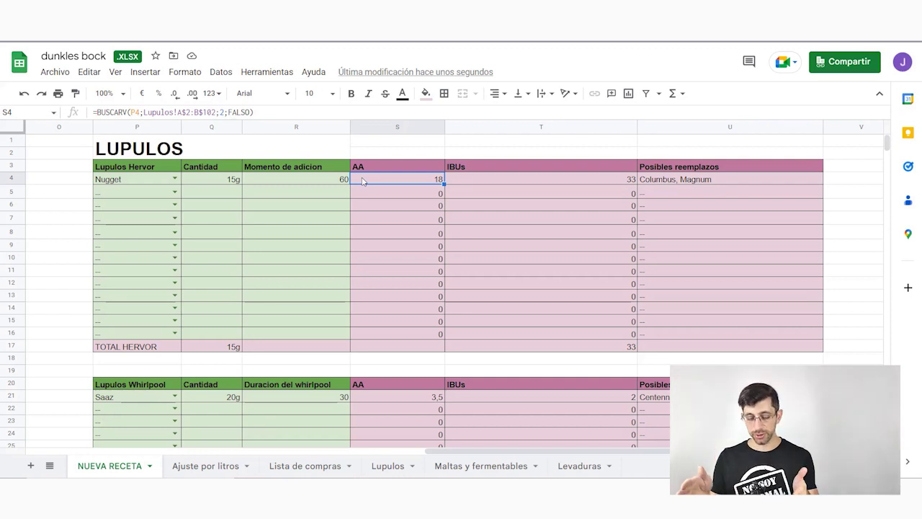
pyautogui.click(616, 184)
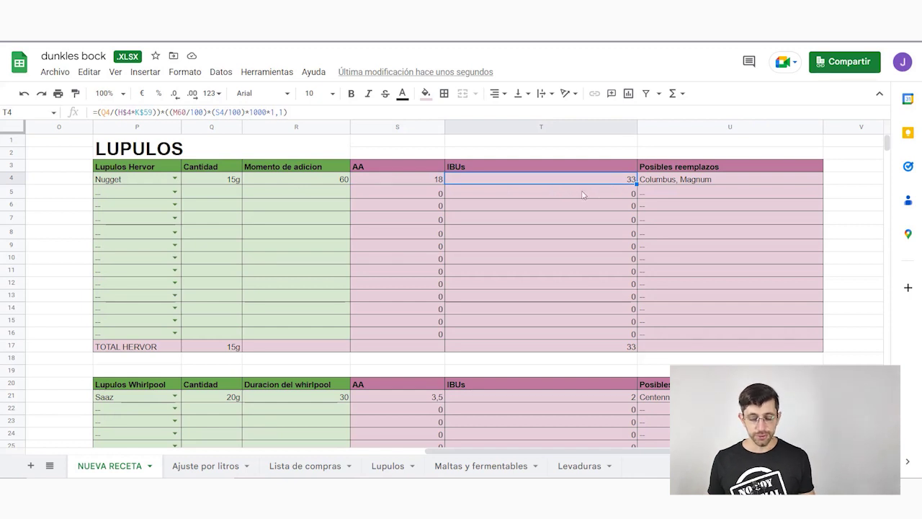
pyautogui.click(238, 181)
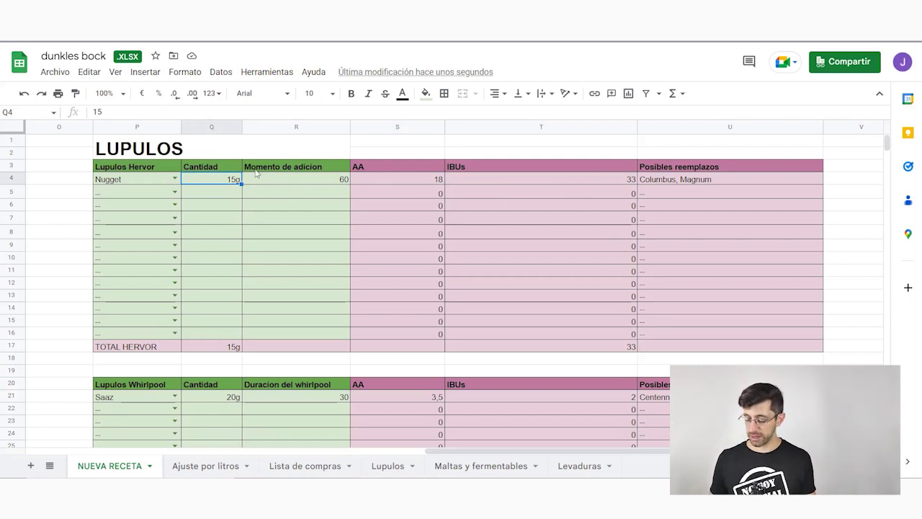
pyautogui.write('10')
pyautogui.press('Return')
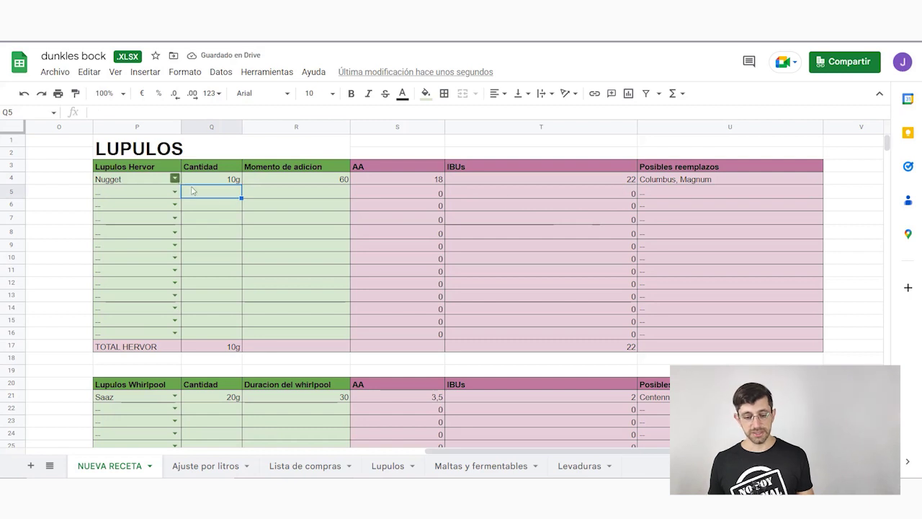
# Step: Try quantities of 13 g and 12 g for the Nugget boil hop
pyautogui.click(202, 183)
pyautogui.write('13')
pyautogui.press('Return')
pyautogui.click(203, 180)
pyautogui.write('12')
pyautogui.press('Return')
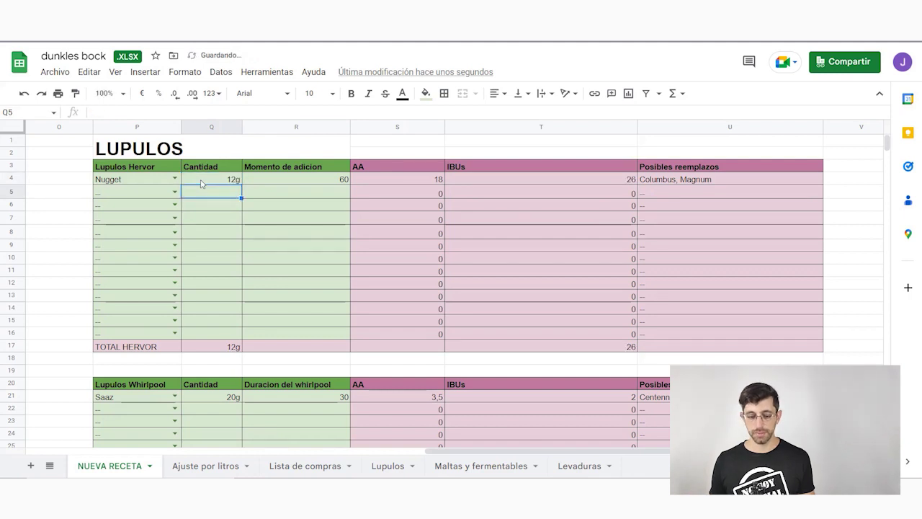
# Step: Set the Nugget boil hop quantity to 12,5 g and check the exact stored value
pyautogui.click(221, 181)
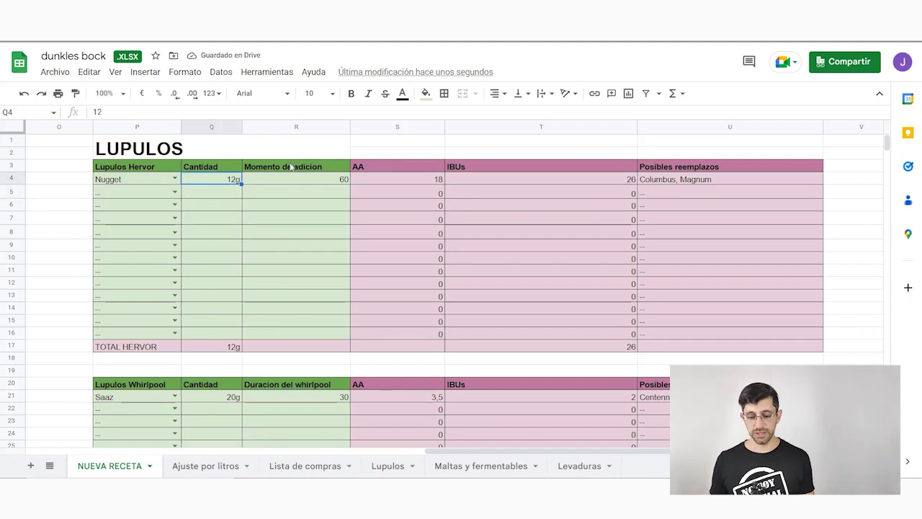
pyautogui.write('13')
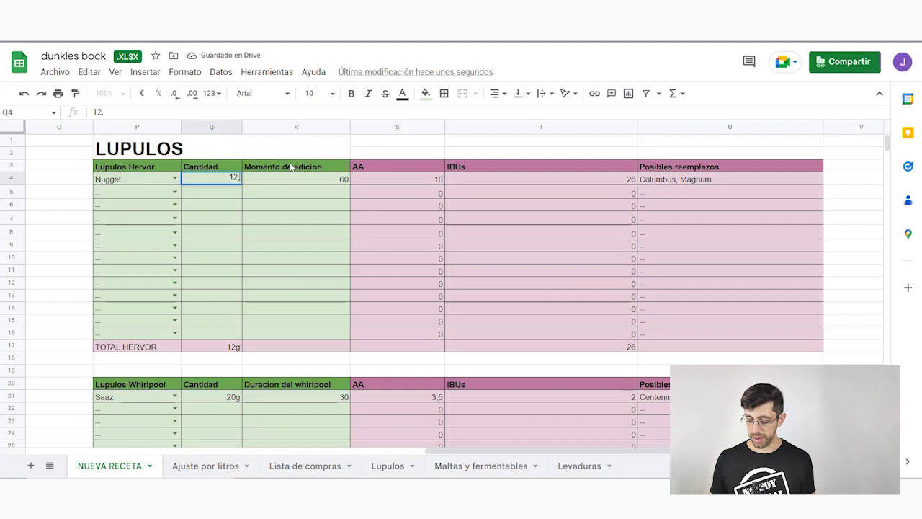
pyautogui.press('Return')
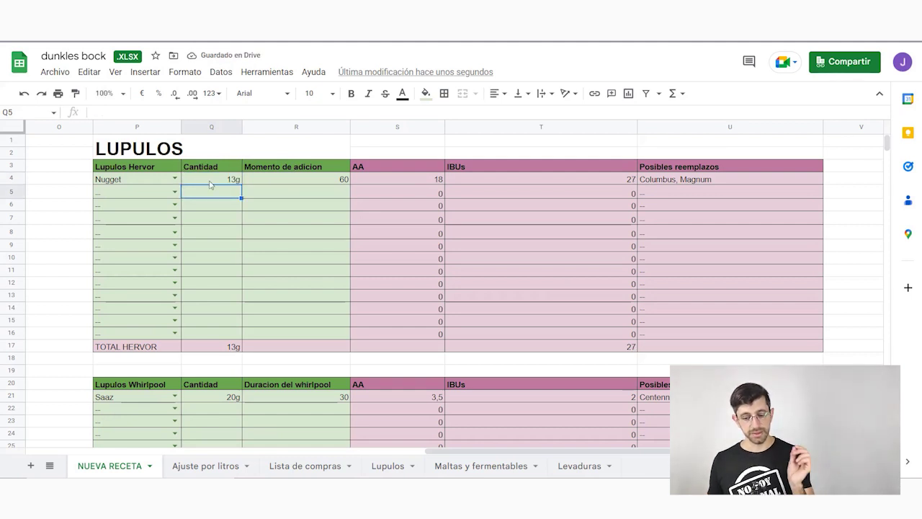
pyautogui.click(210, 183)
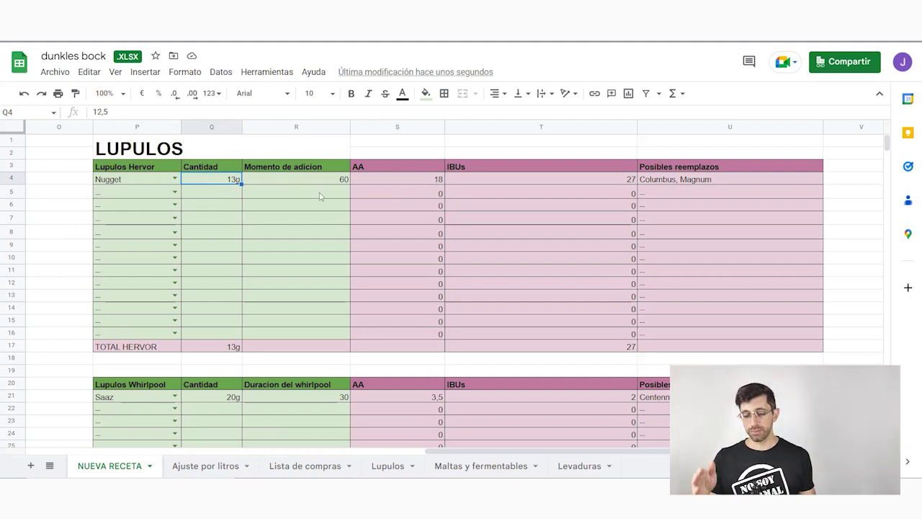
# Step: Examine the possible replacements for the Nugget boil hop and for Saaz in the whirlpool hops table
pyautogui.scroll(-2, 319, 195)
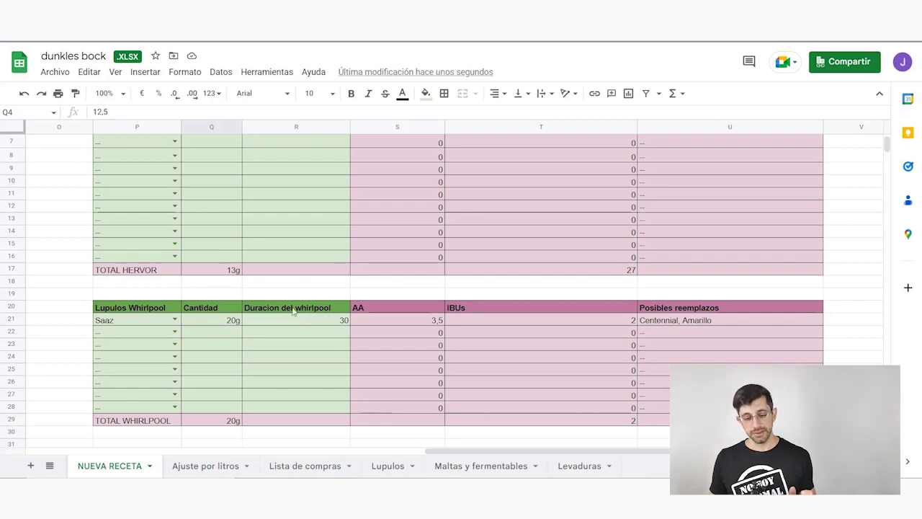
pyautogui.scroll(2, 656, 196)
pyautogui.click(684, 180)
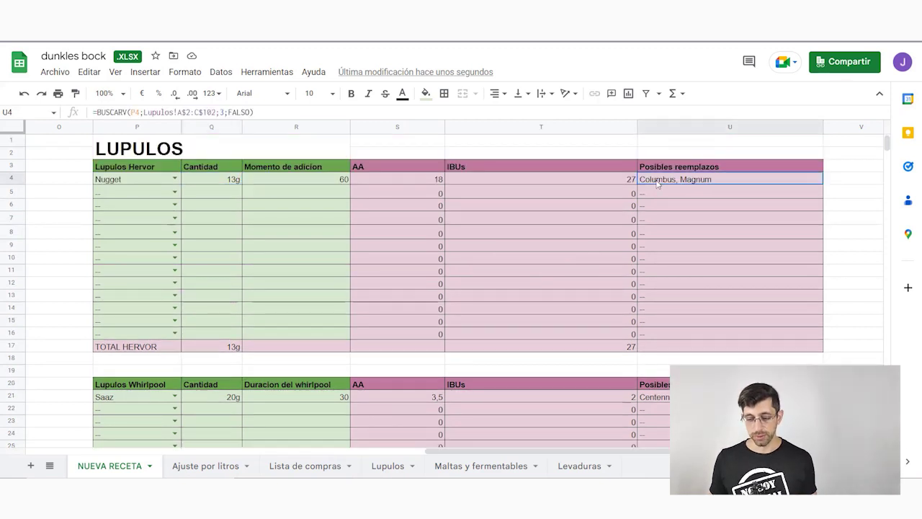
pyautogui.scroll(-1, 623, 195)
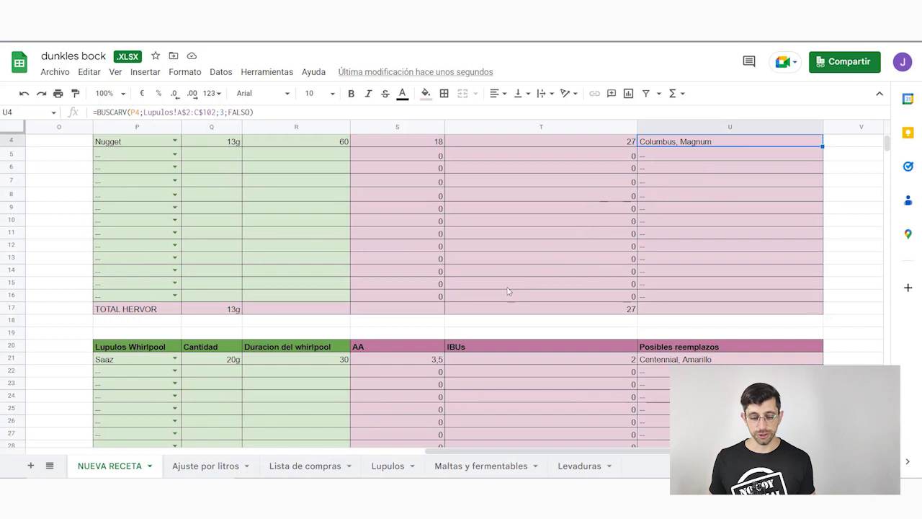
pyautogui.scroll(-1, 149, 354)
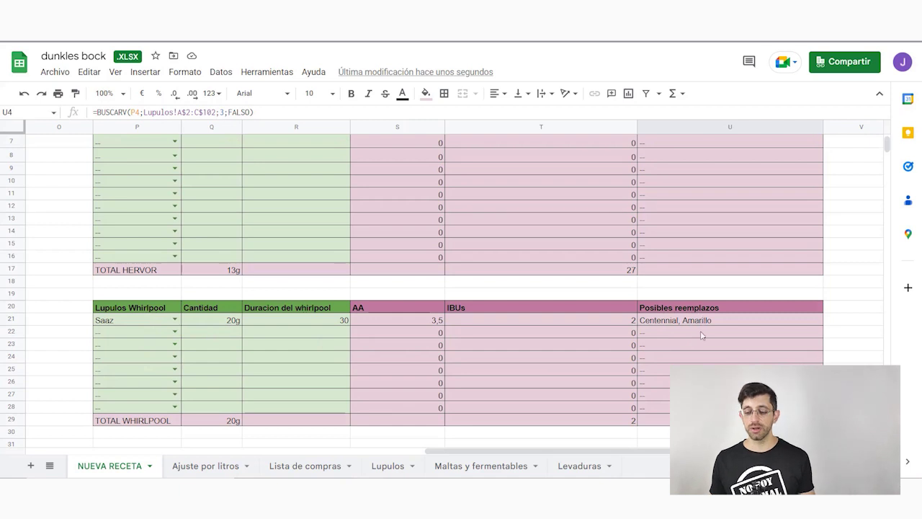
pyautogui.scroll(-1, 702, 332)
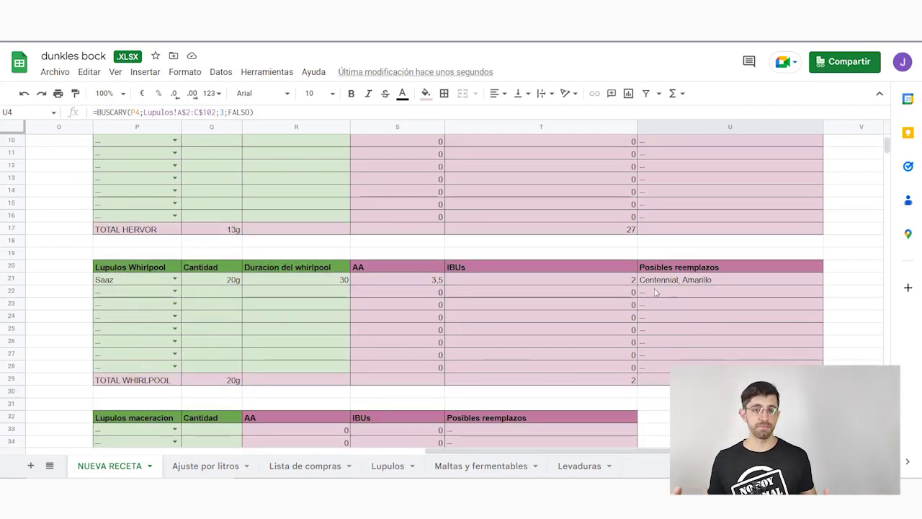
pyautogui.click(741, 278)
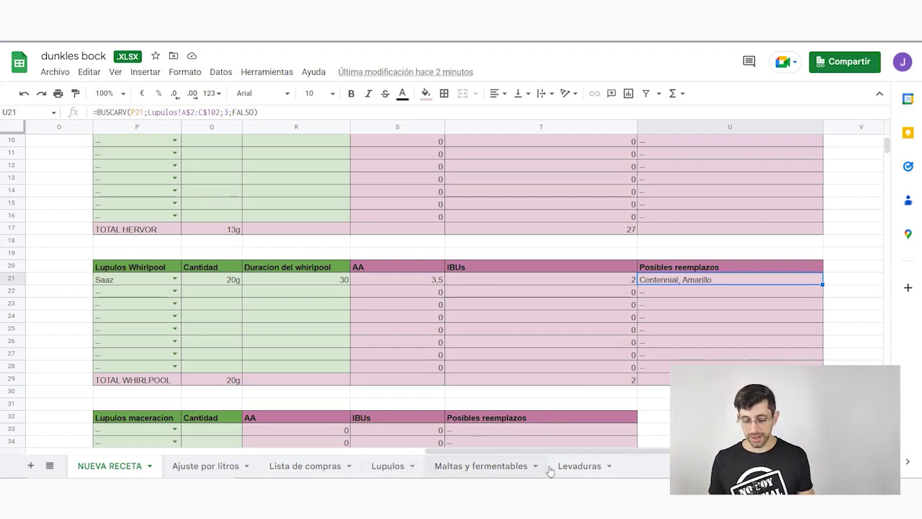
# Step: Review the hops in the Lupulos sheet with their AA% and possible replacements, including the Apollo row
pyautogui.click(401, 467)
pyautogui.scroll(-1, 36, 193)
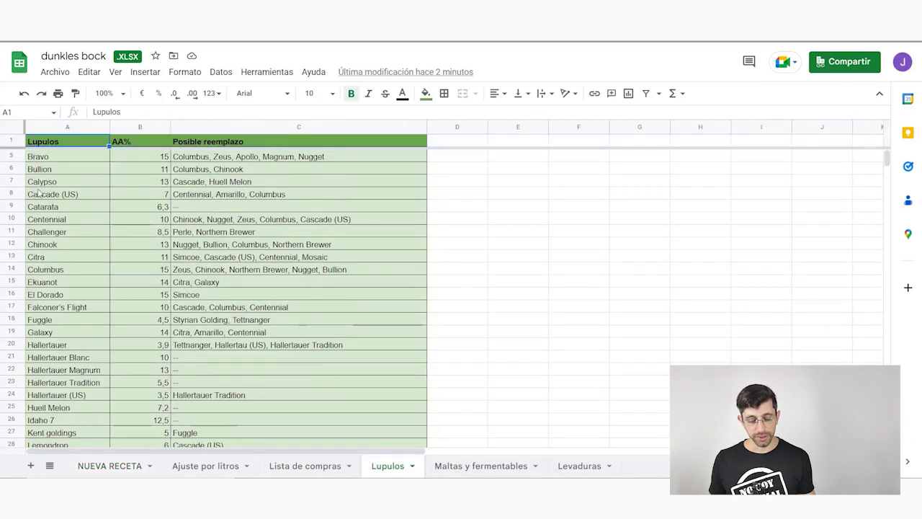
pyautogui.scroll(1, 72, 288)
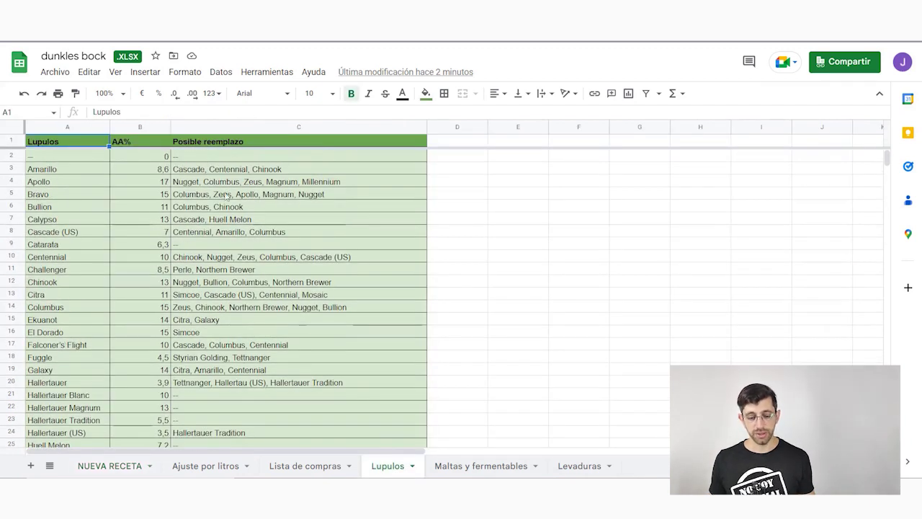
pyautogui.click(88, 184)
pyautogui.click(192, 189)
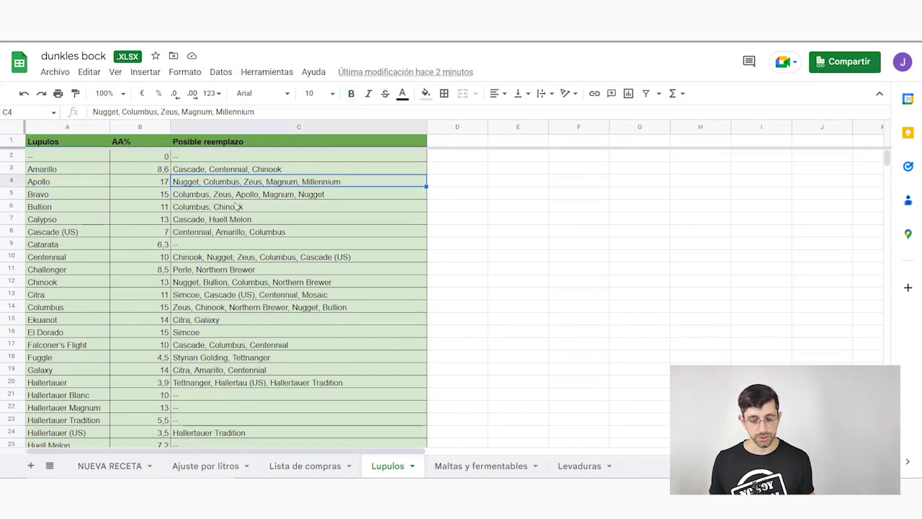
pyautogui.scroll(-8, 128, 266)
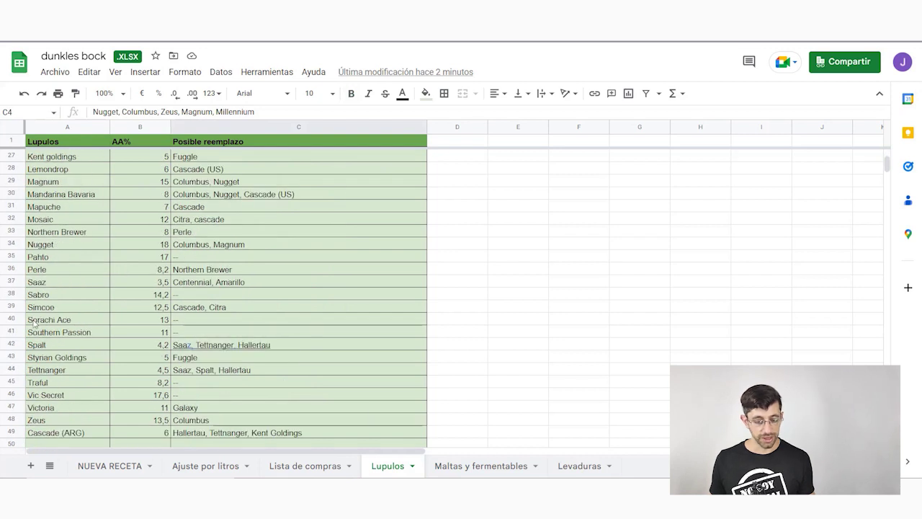
pyautogui.scroll(1, 34, 326)
pyautogui.scroll(1, 72, 303)
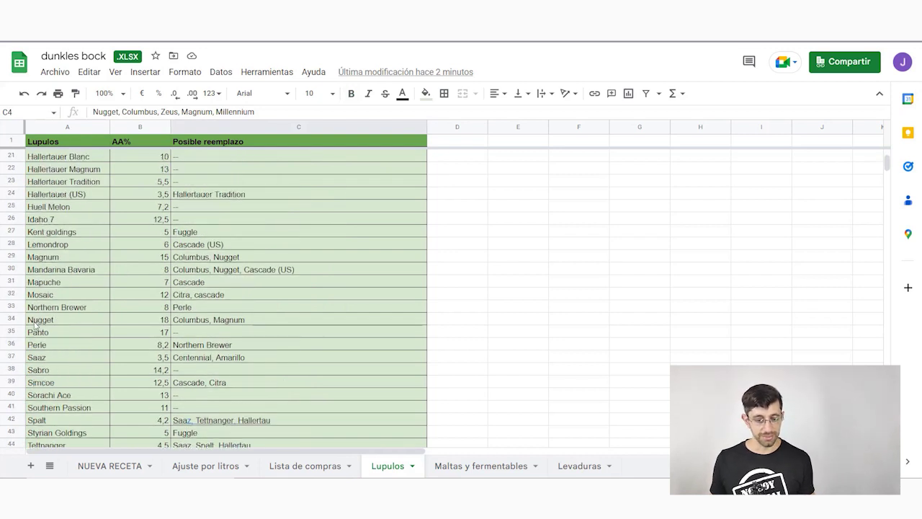
pyautogui.scroll(-1, 115, 281)
pyautogui.scroll(1, 159, 260)
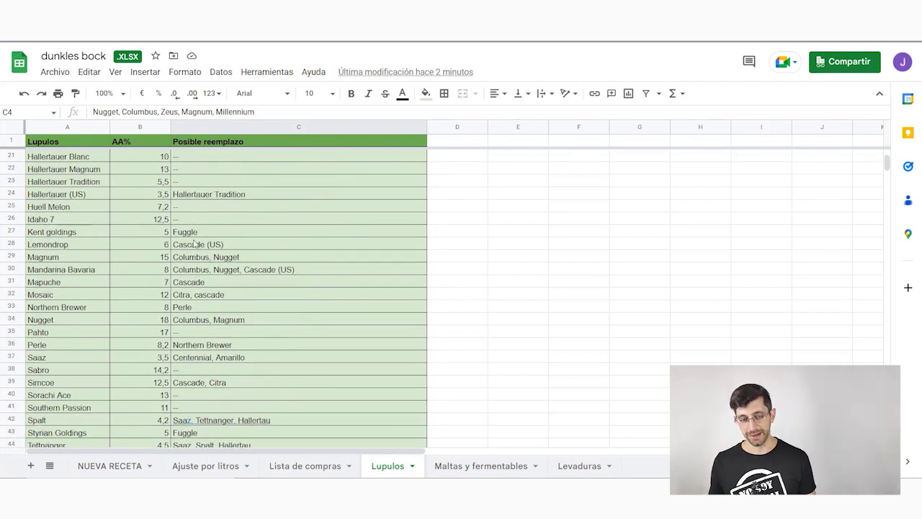
# Step: Review the malts in the Maltas y fermentables sheet with their possible replacements, starting from the Abbey row
pyautogui.click(481, 466)
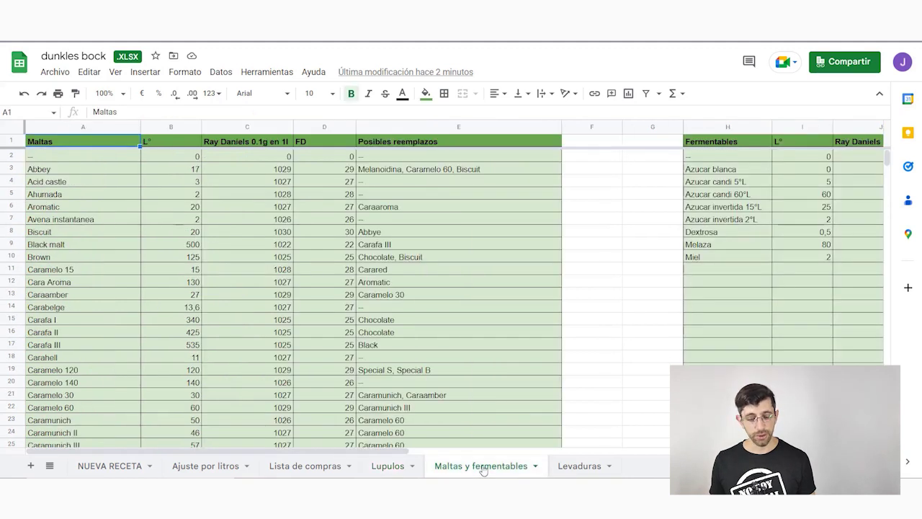
pyautogui.click(48, 173)
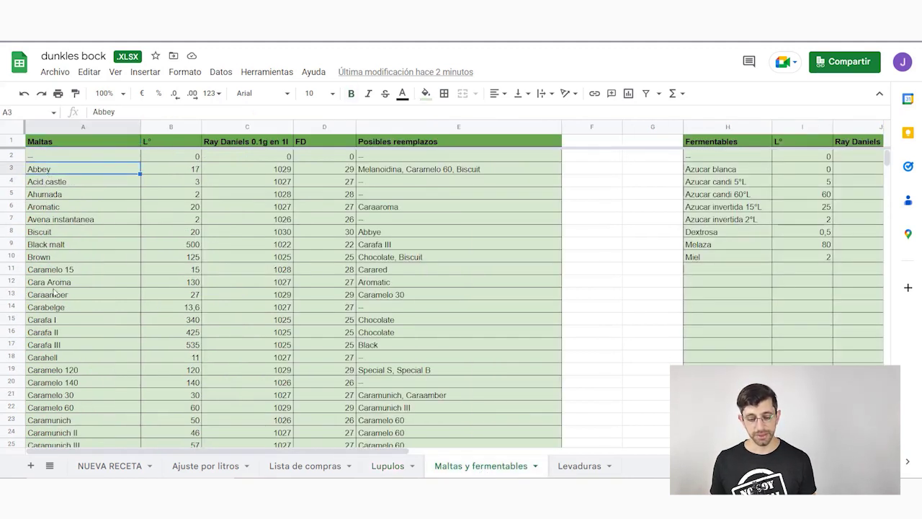
pyautogui.click(42, 183)
pyautogui.click(48, 170)
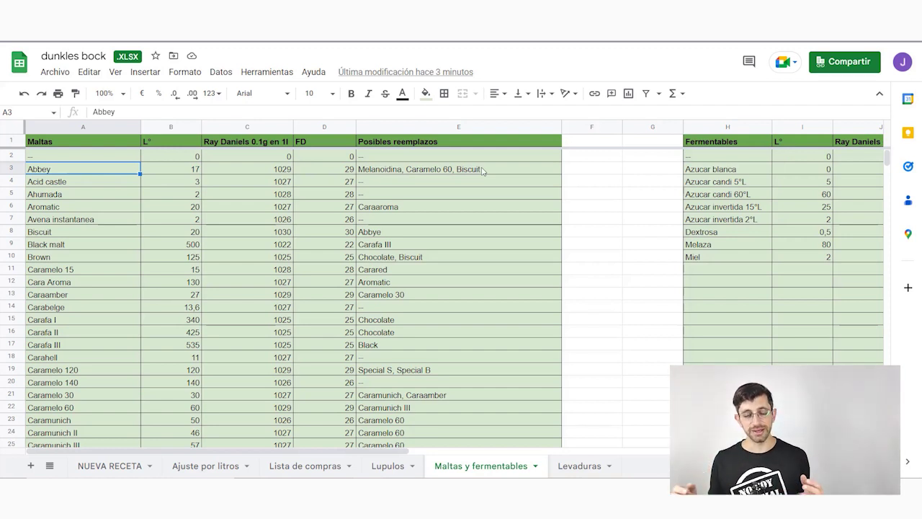
pyautogui.scroll(-10, 433, 288)
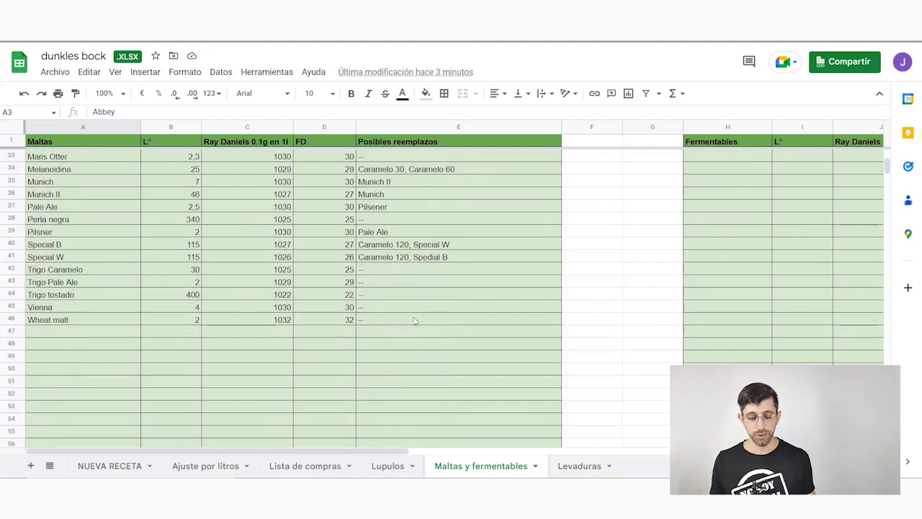
pyautogui.scroll(10, 411, 310)
# Step: Review the yeasts in the Levaduras sheet with their attenuation and possible replacements
pyautogui.click(580, 466)
pyautogui.scroll(-2, 111, 223)
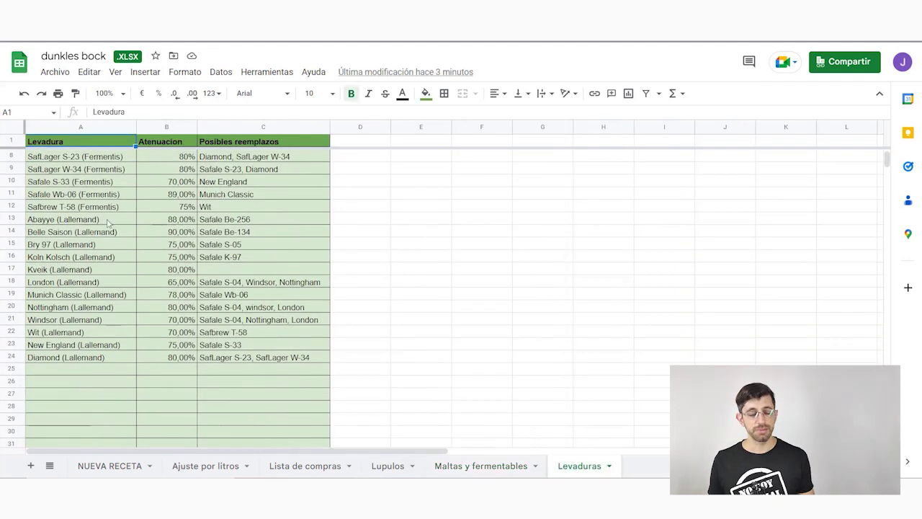
pyautogui.scroll(3, 112, 224)
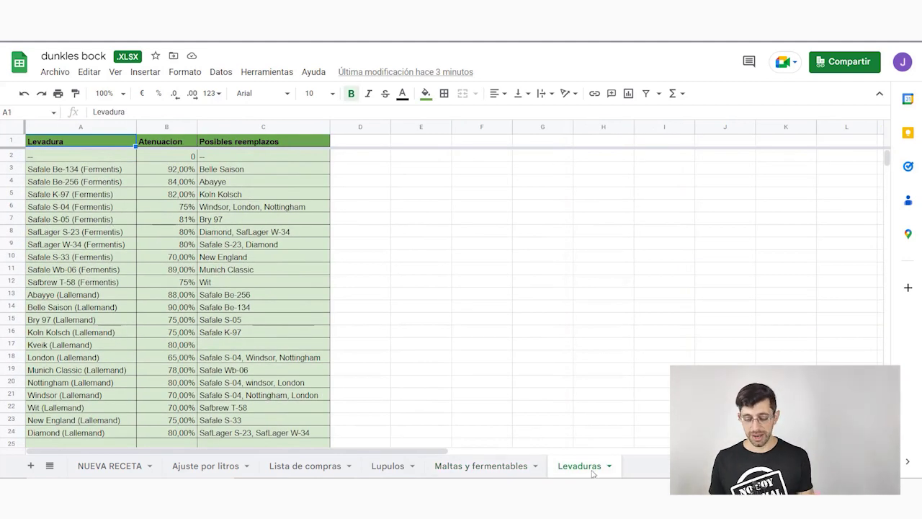